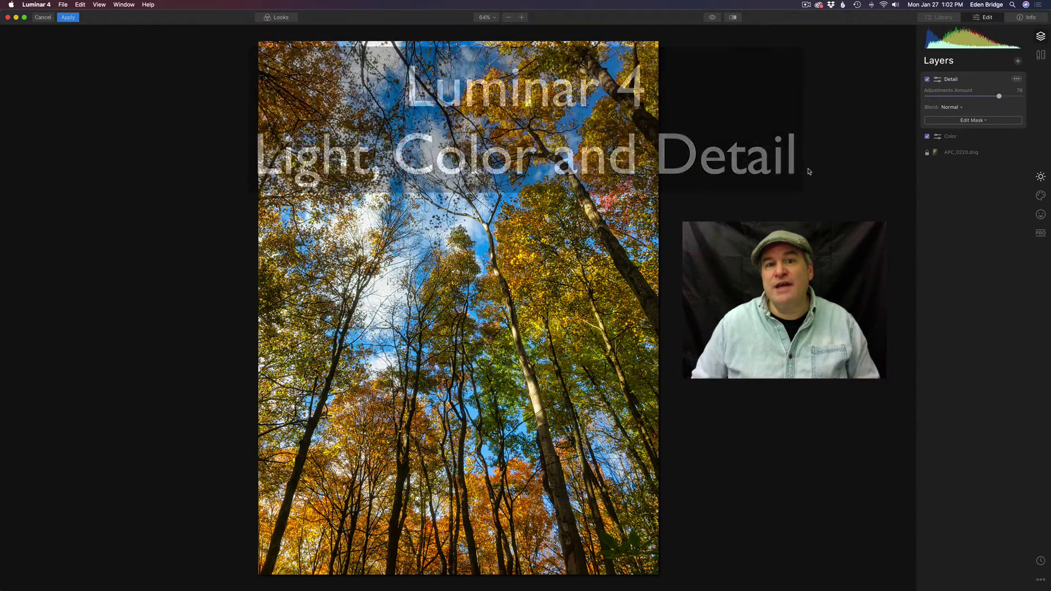
- Compare the edited forest photo with its original version
left_click(713, 17)
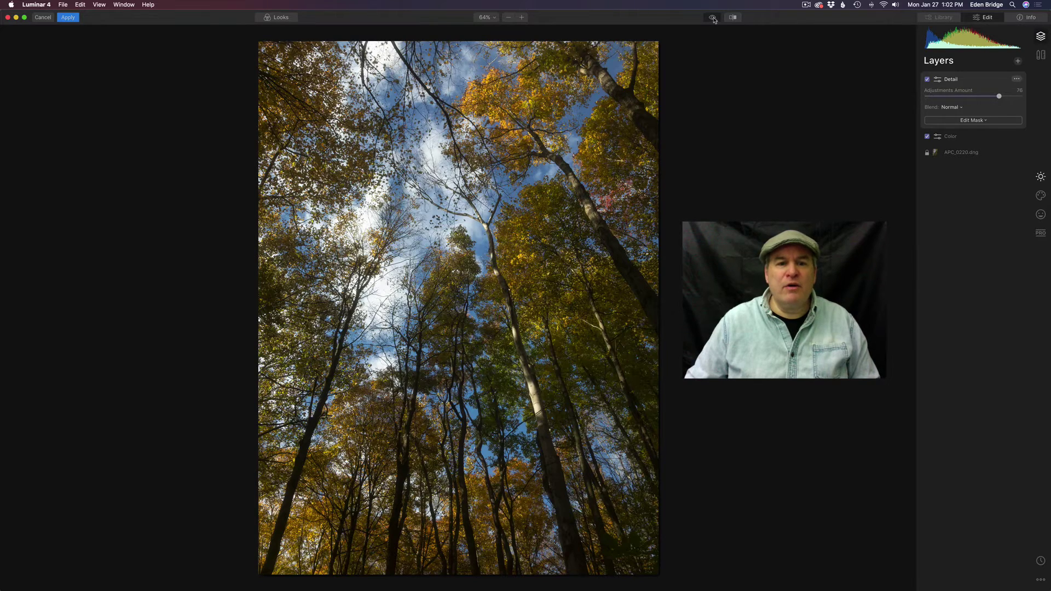
left_click(714, 18)
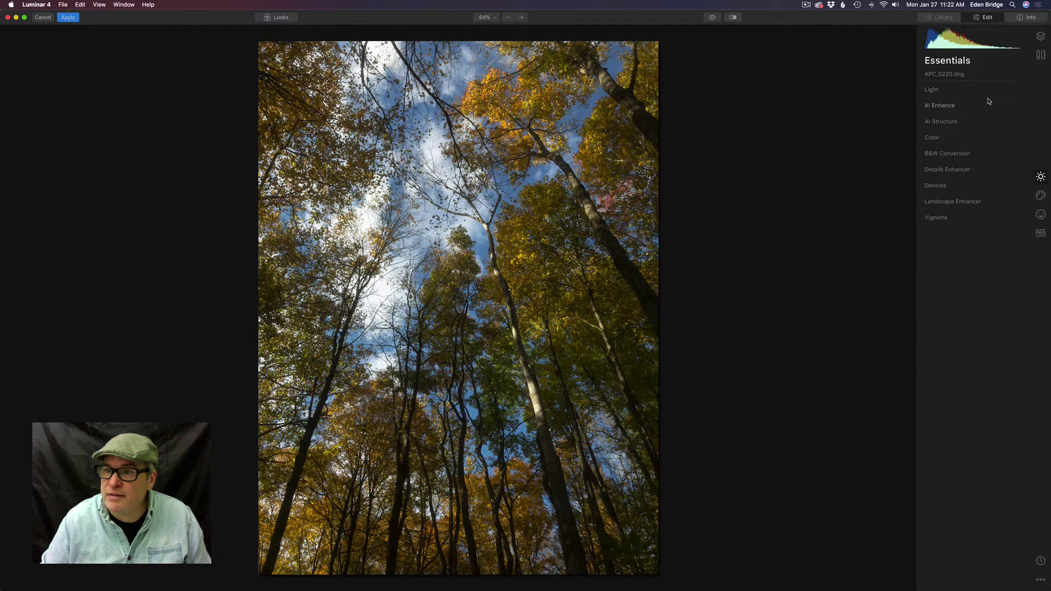
- Apply AI Enhance to the photo with AI Accent at 55 and AI Sky Enhancer at 23
left_click(989, 106)
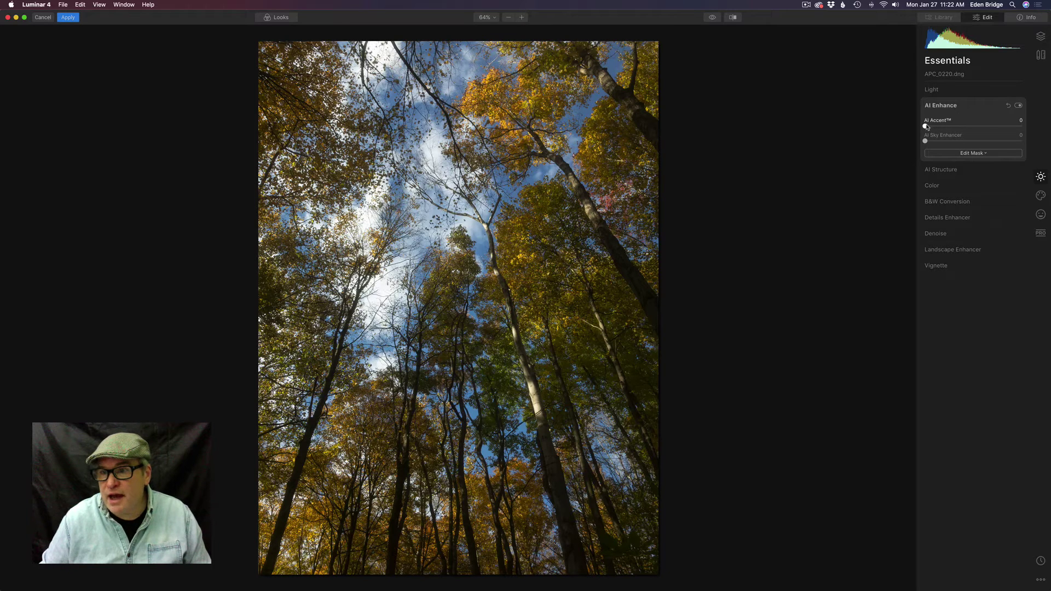
left_click_drag(927, 127, 981, 129)
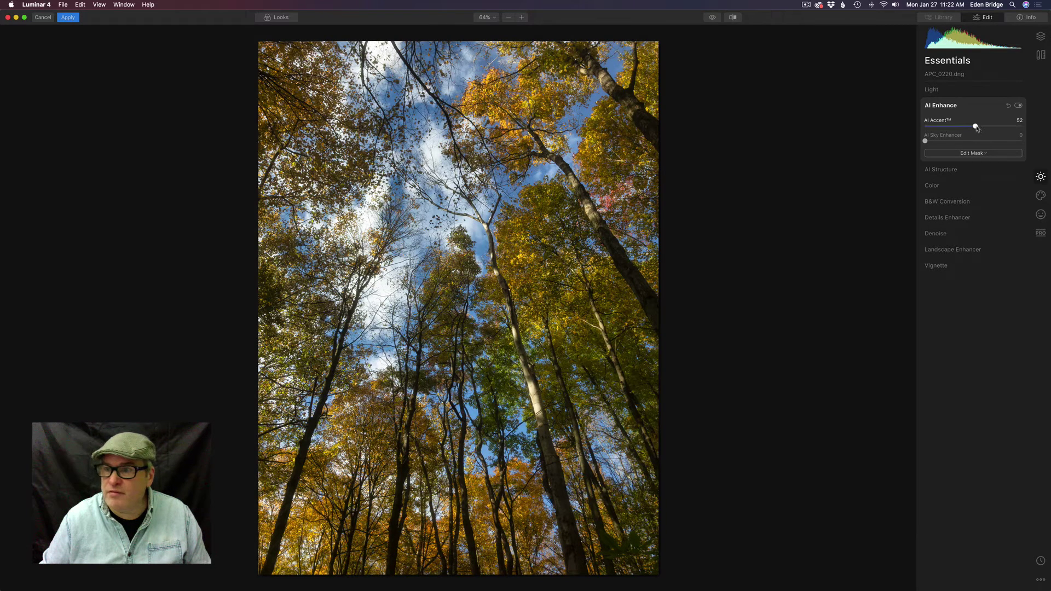
left_click_drag(980, 128, 980, 129)
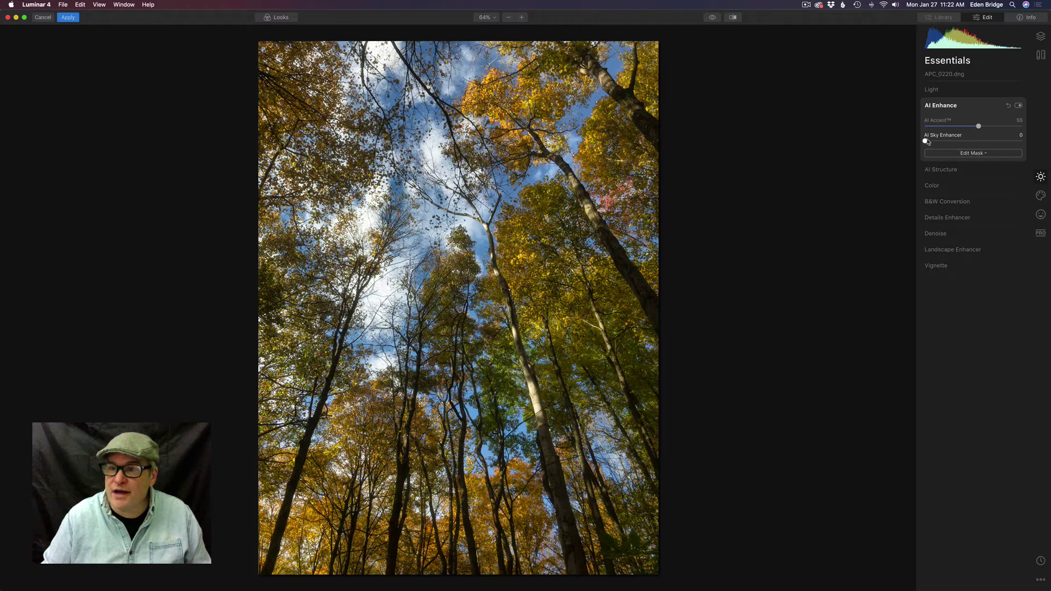
left_click_drag(926, 141, 948, 141)
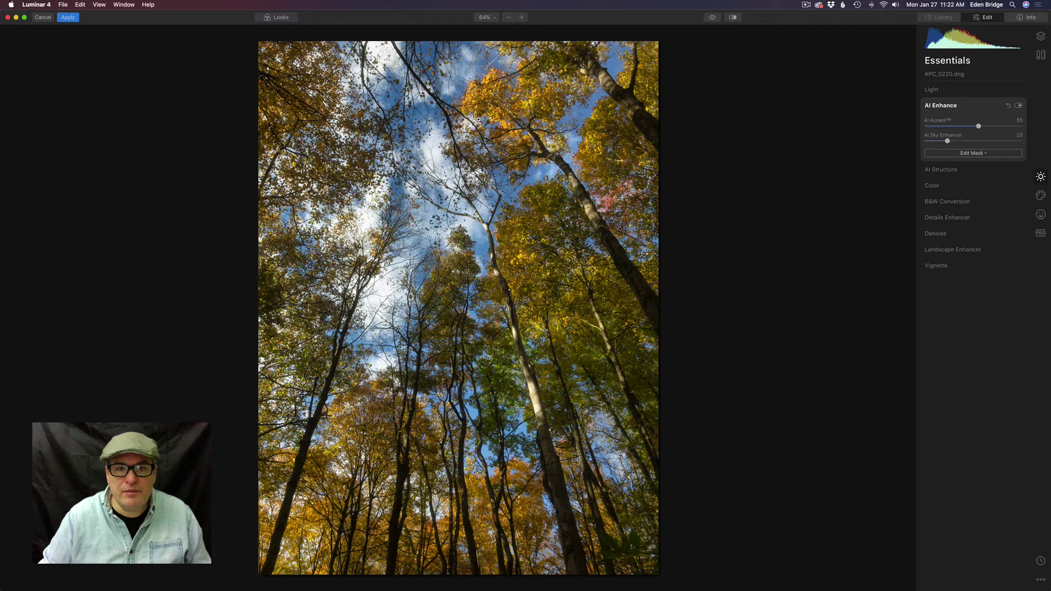
left_click_drag(948, 141, 948, 142)
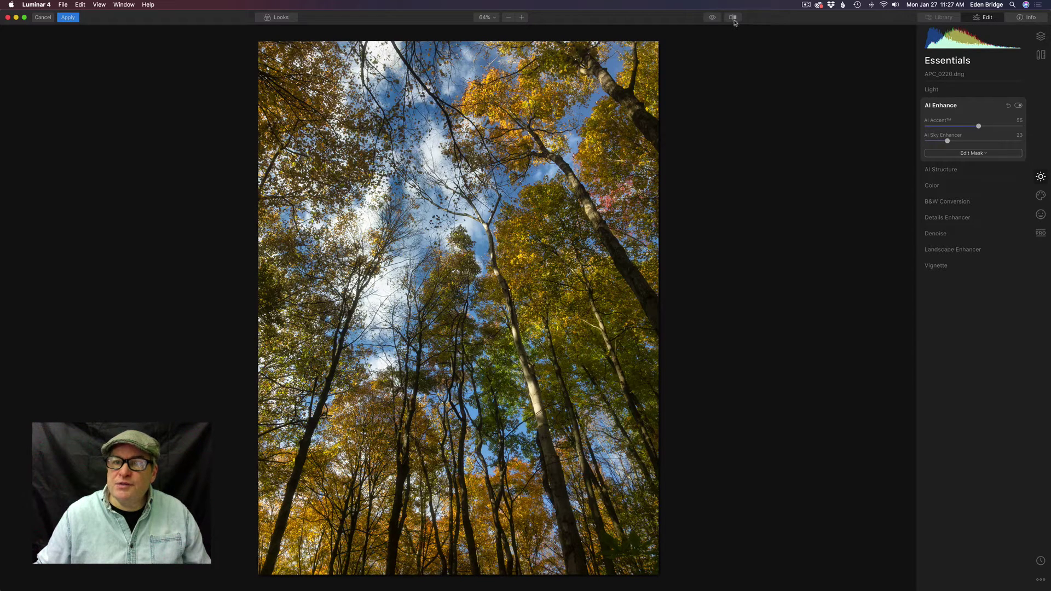
- Inspect the AI Enhance result in a split before-and-after comparison, and return to the normal view
left_click(733, 18)
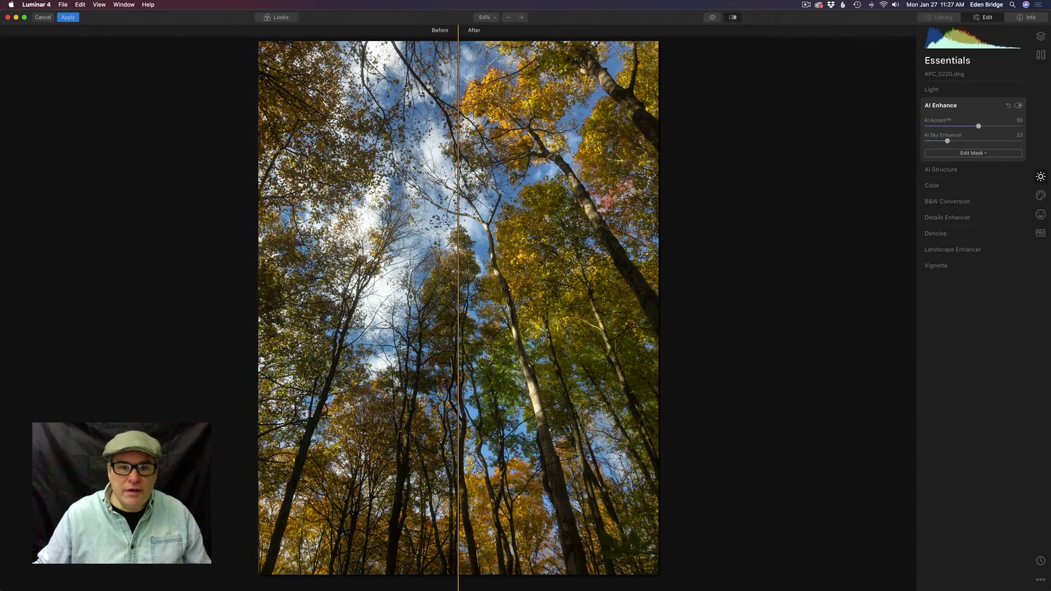
mouse_move(457, 220)
left_mouse_down()
mouse_move(626, 229)
mouse_move(277, 225)
mouse_move(635, 235)
mouse_move(278, 222)
mouse_move(635, 229)
mouse_move(290, 224)
mouse_move(553, 228)
mouse_move(455, 229)
left_mouse_up()
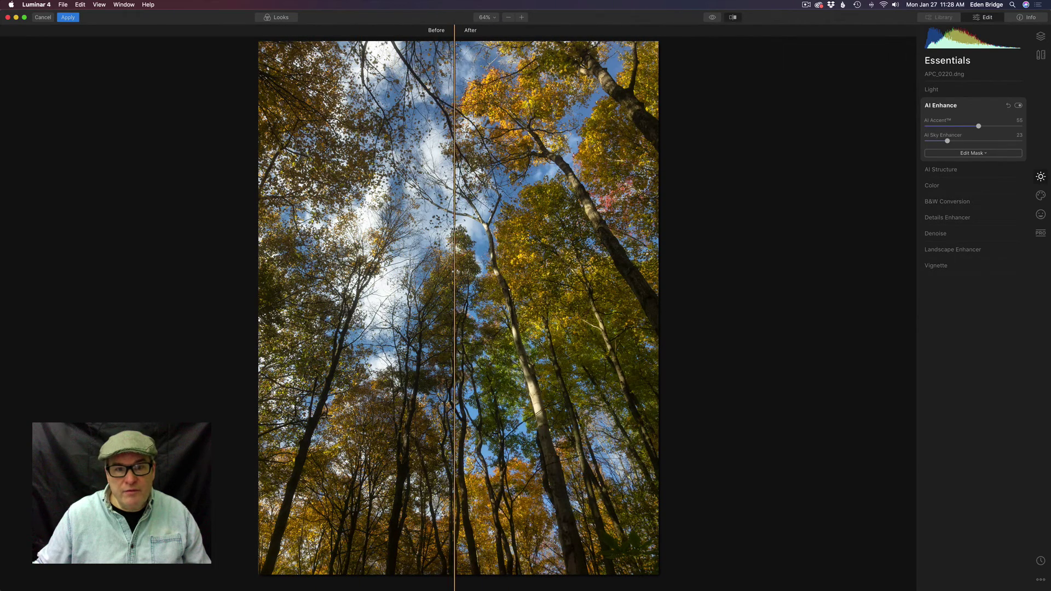
left_click(733, 16)
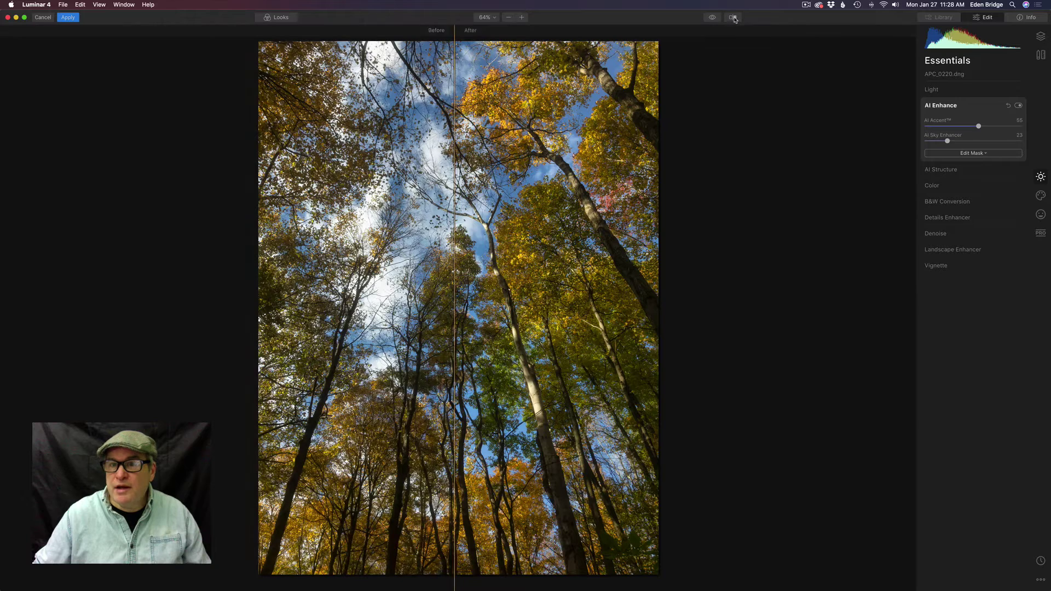
- Set the AI Structure amount to 20 and check the photo with and without that adjustment
left_click(985, 174)
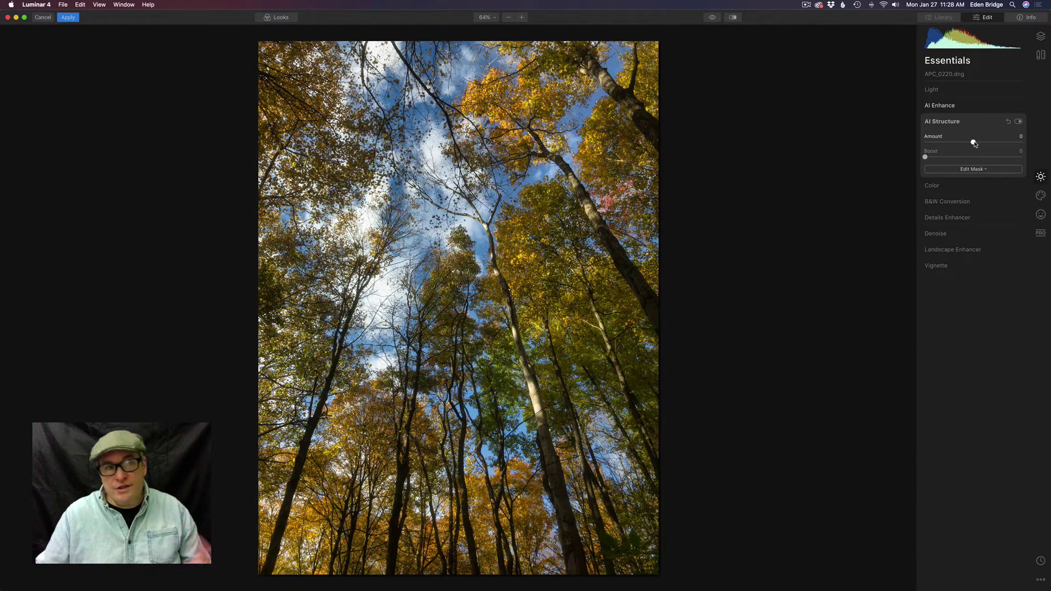
left_click_drag(974, 142, 1025, 156)
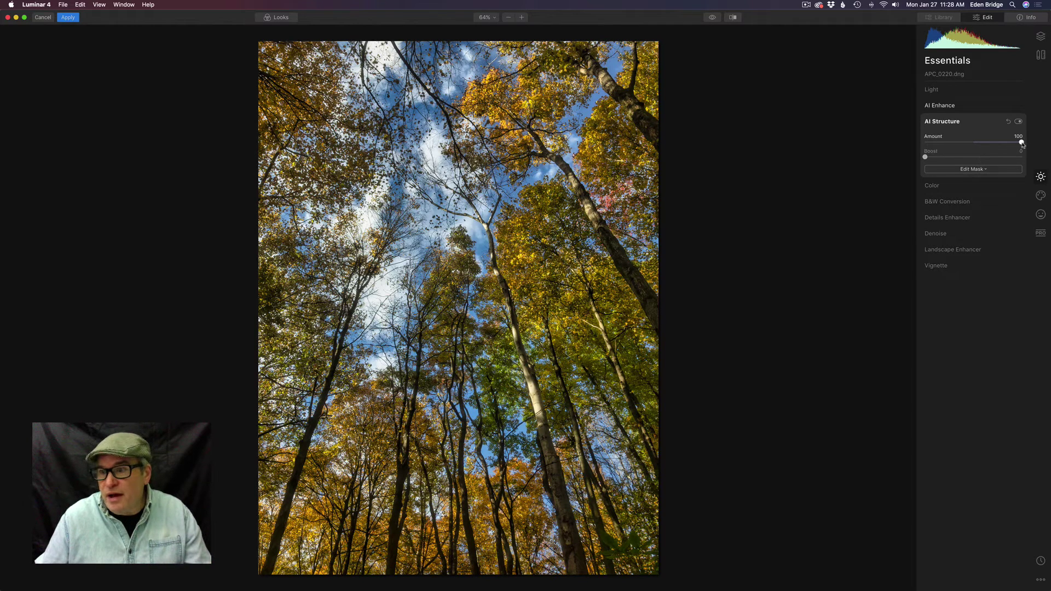
left_click_drag(1022, 142, 983, 146)
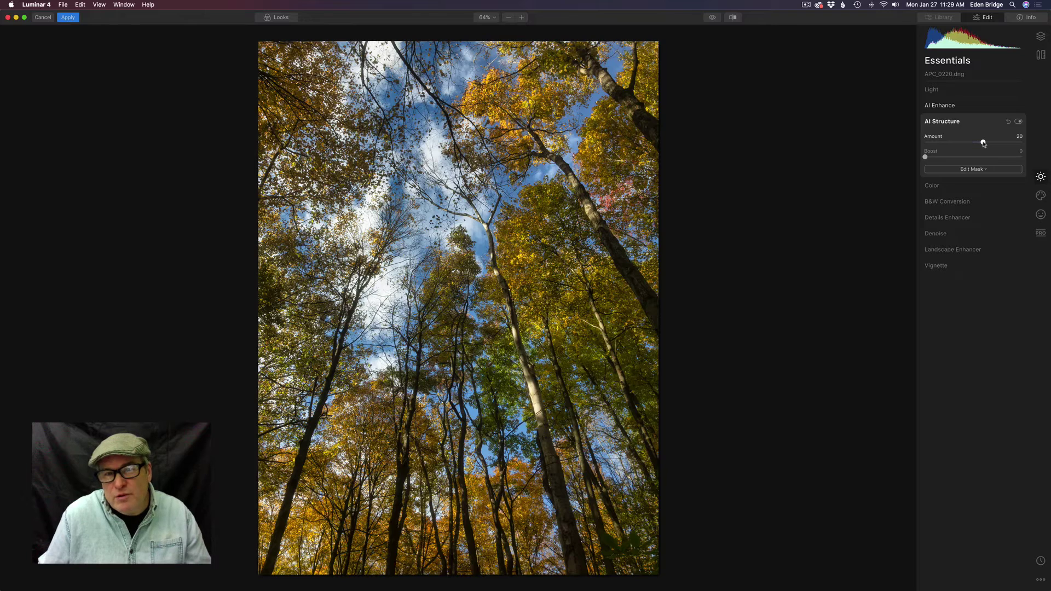
left_click(1020, 122)
left_click(1019, 121)
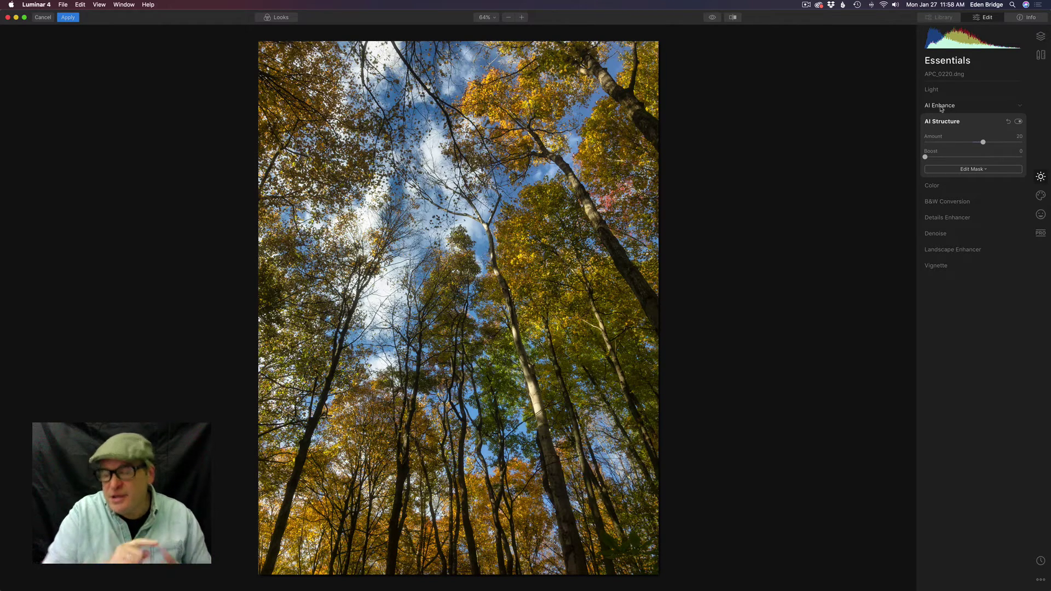
- Try a cooler Temperature of -36 in the Light adjustments and reset it
left_click(980, 93)
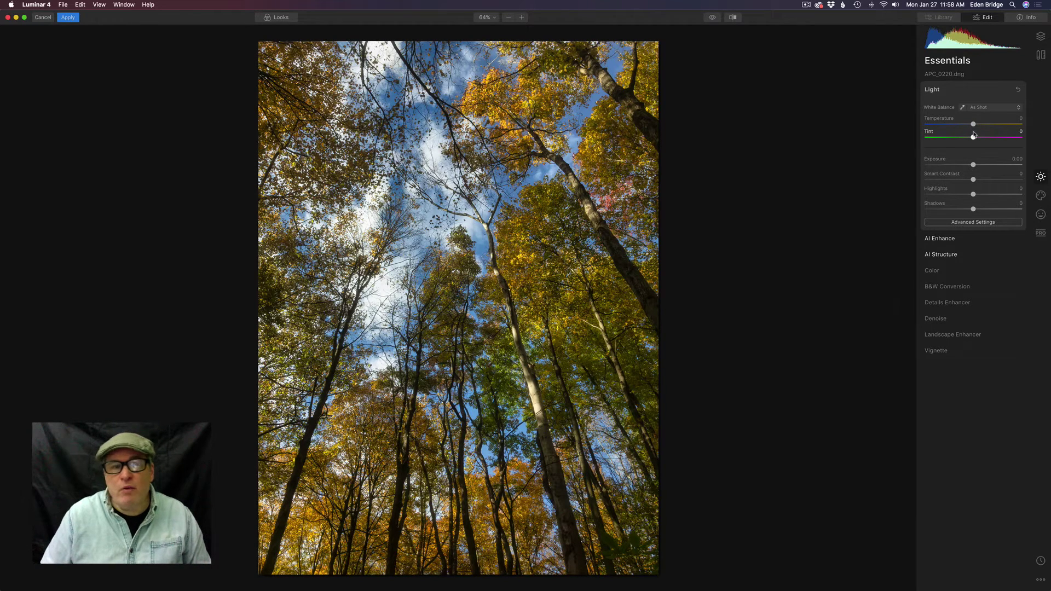
mouse_move(974, 124)
left_mouse_down()
mouse_move(996, 126)
mouse_move(957, 127)
left_mouse_up()
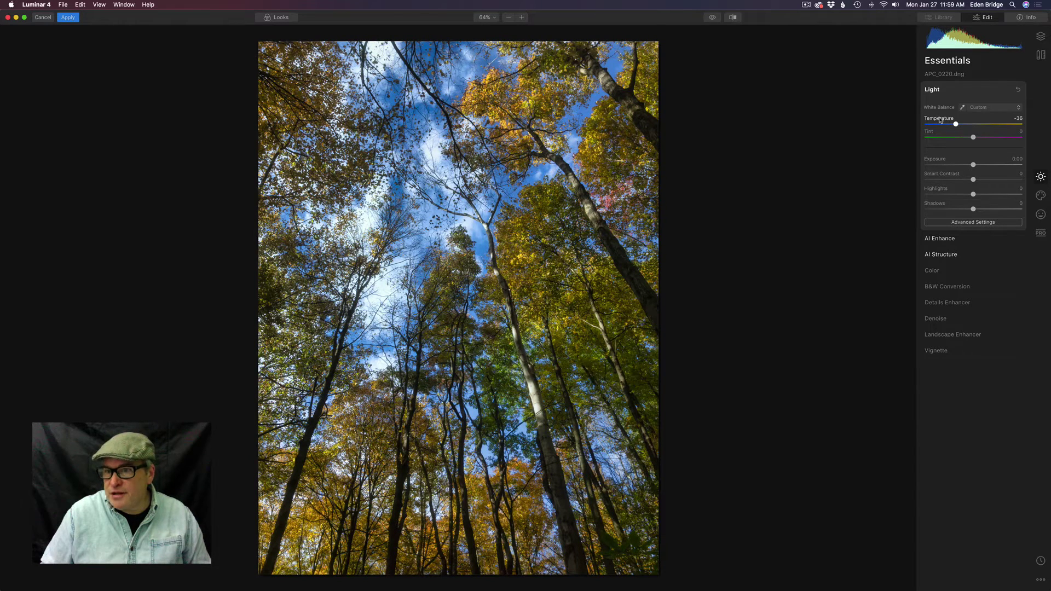
double_click(940, 120)
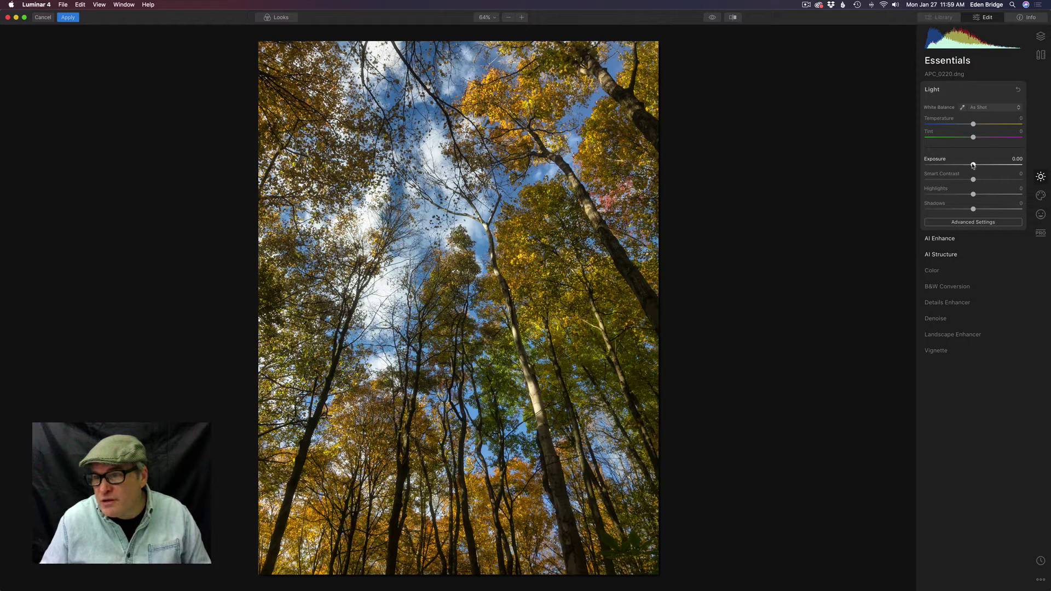
- Set the Light adjustments to Exposure 0.10, Smart Contrast 33, Highlights -24 and Shadows 54, and reveal the advanced Light settings
left_click_drag(973, 166, 974, 166)
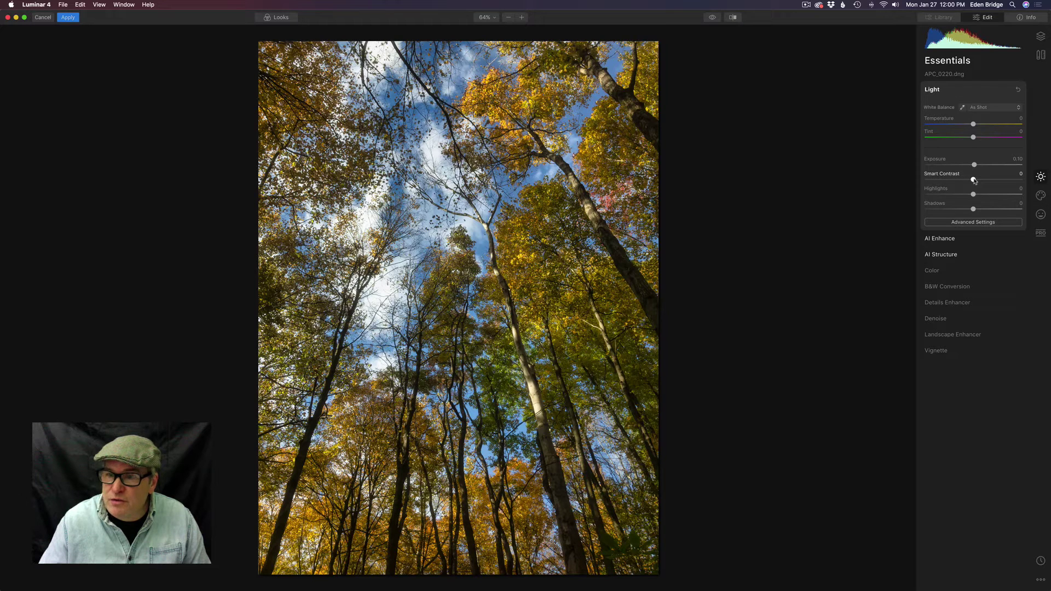
left_click_drag(975, 180, 992, 183)
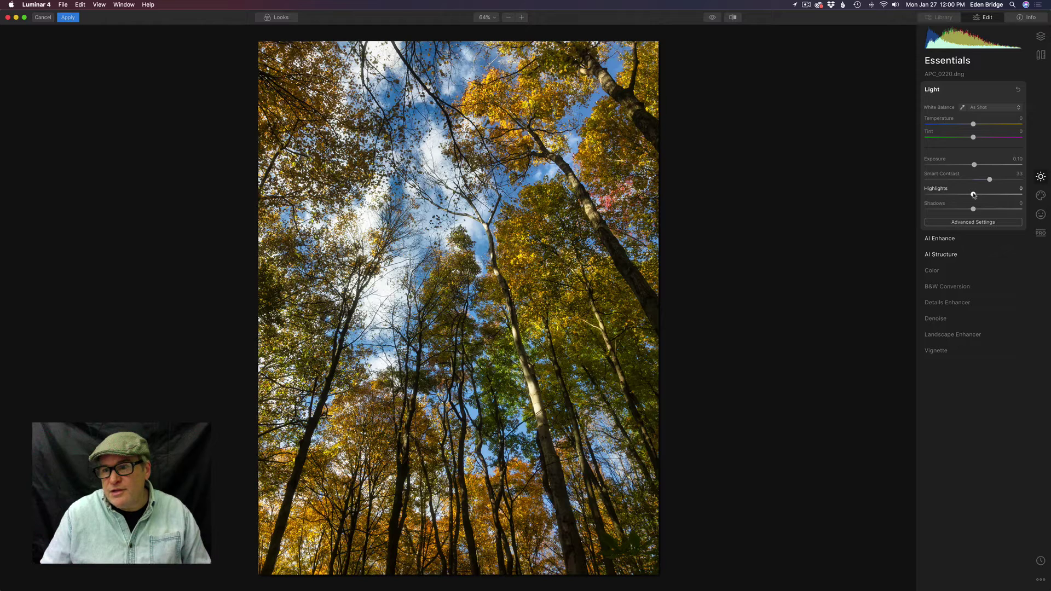
left_click_drag(973, 195, 962, 195)
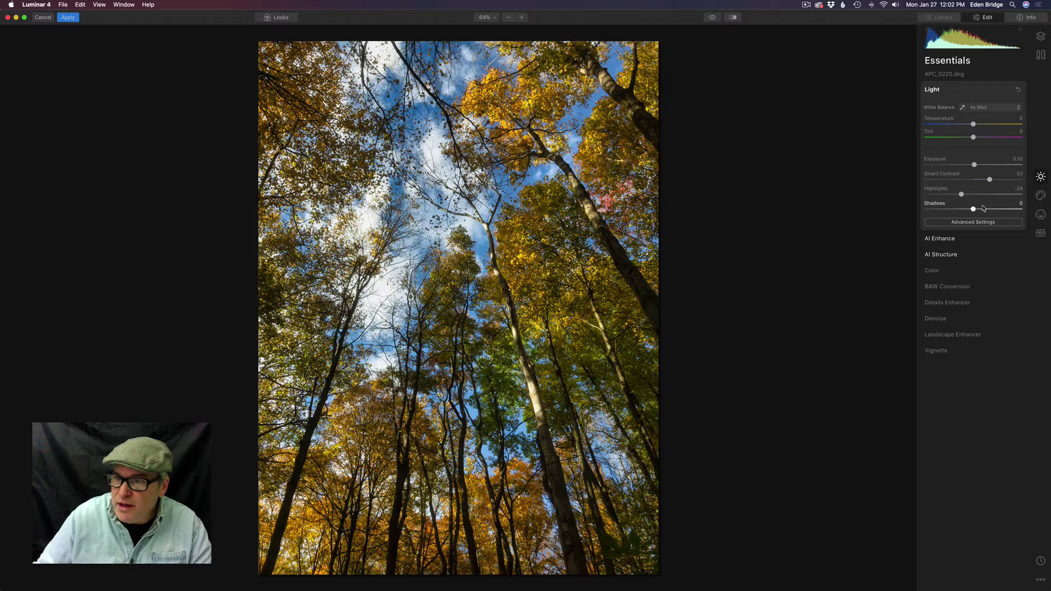
left_click_drag(973, 210, 1023, 211)
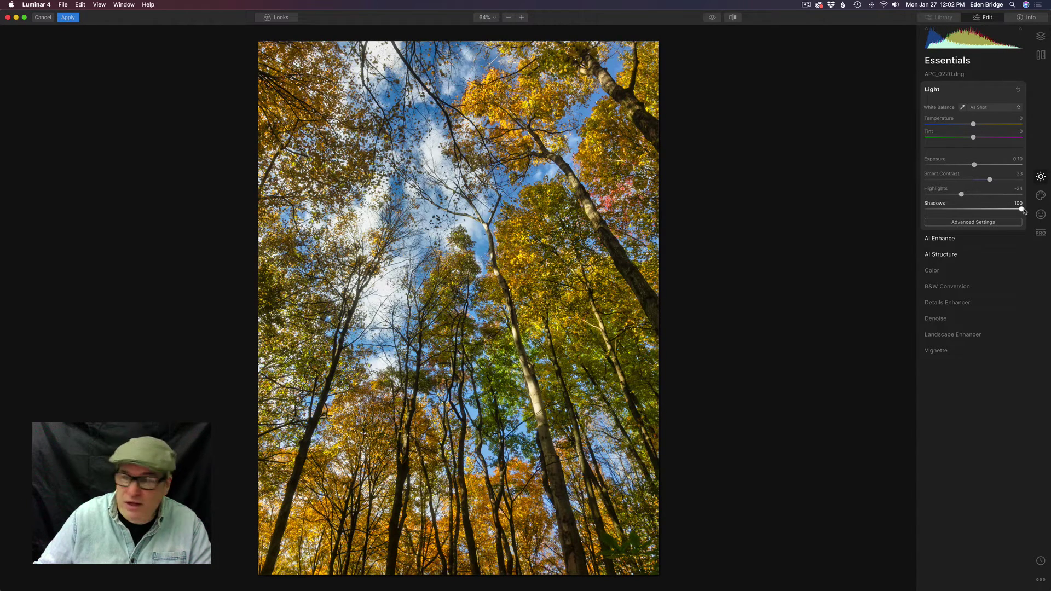
left_click_drag(1022, 210, 1000, 210)
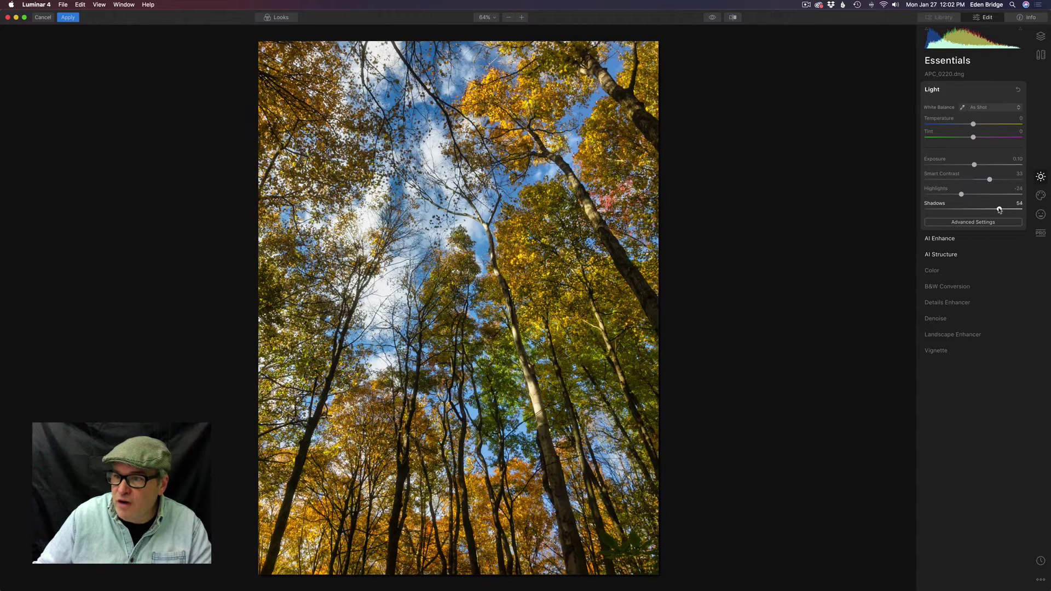
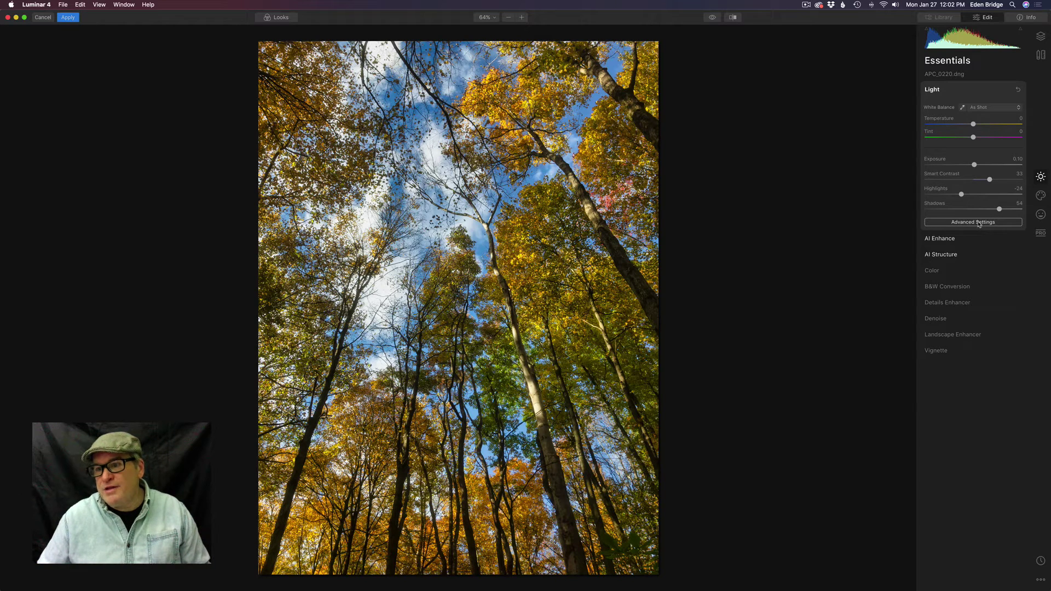
left_click(988, 223)
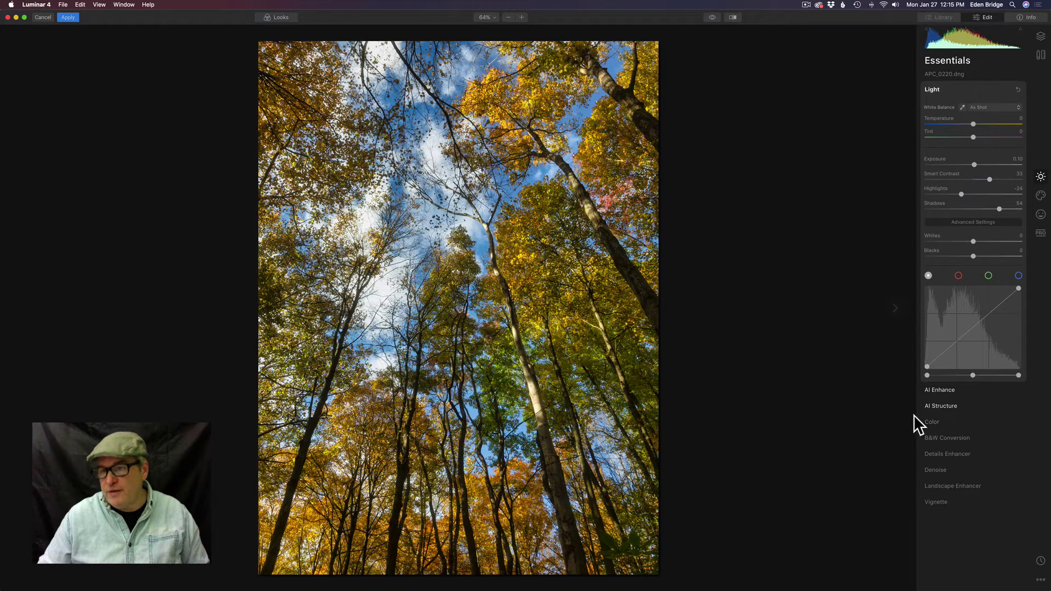
- Add a new adjustment layer above the base photo
left_click(1042, 37)
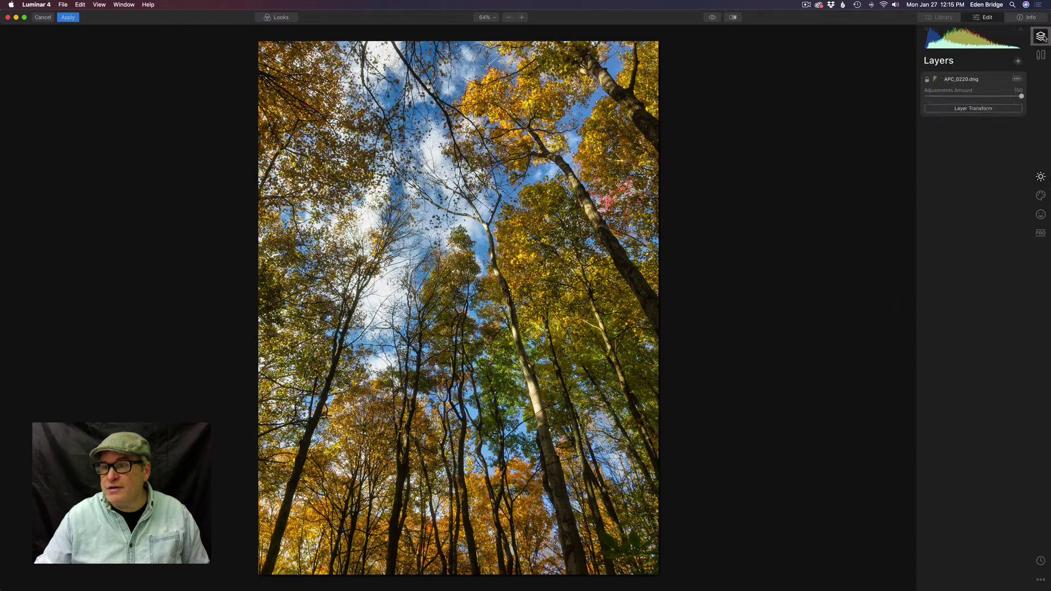
left_click(1018, 62)
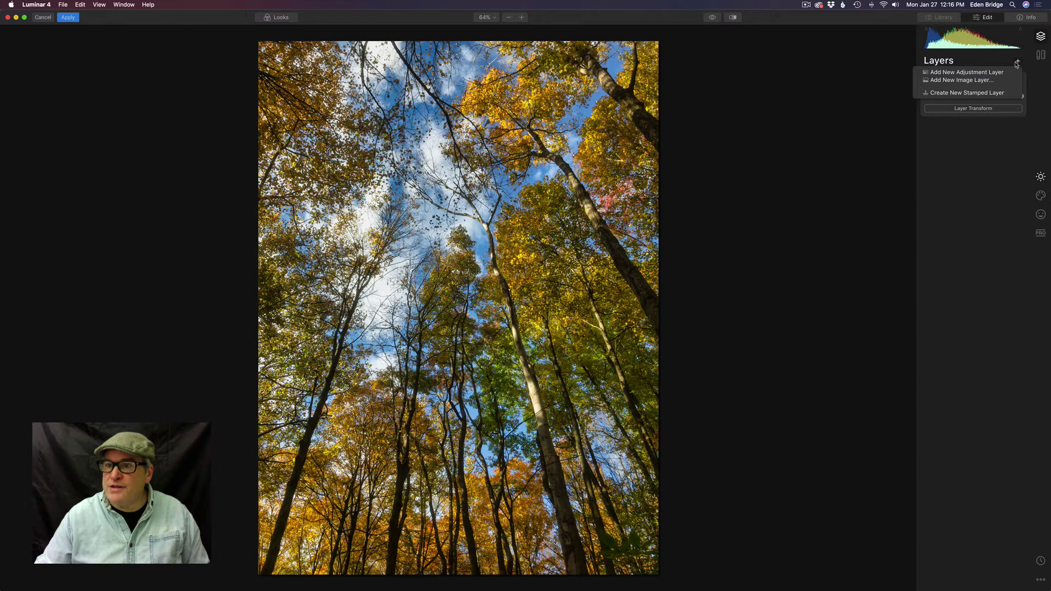
left_click(978, 73)
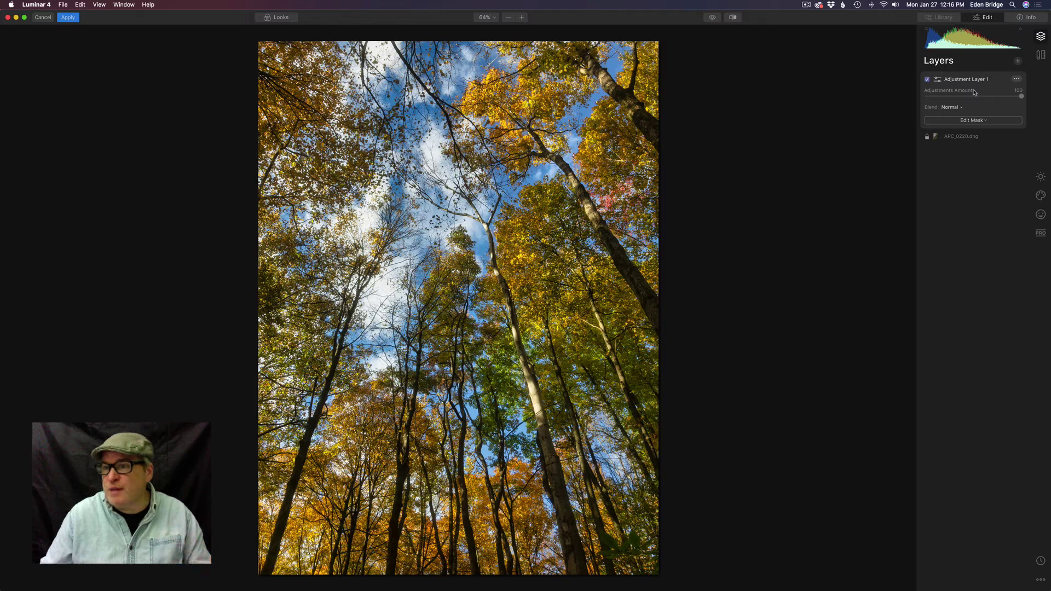
- In the new layer's Color adjustments, try Saturation at 4, reset it, and set Vibrance to 20
left_click(1042, 178)
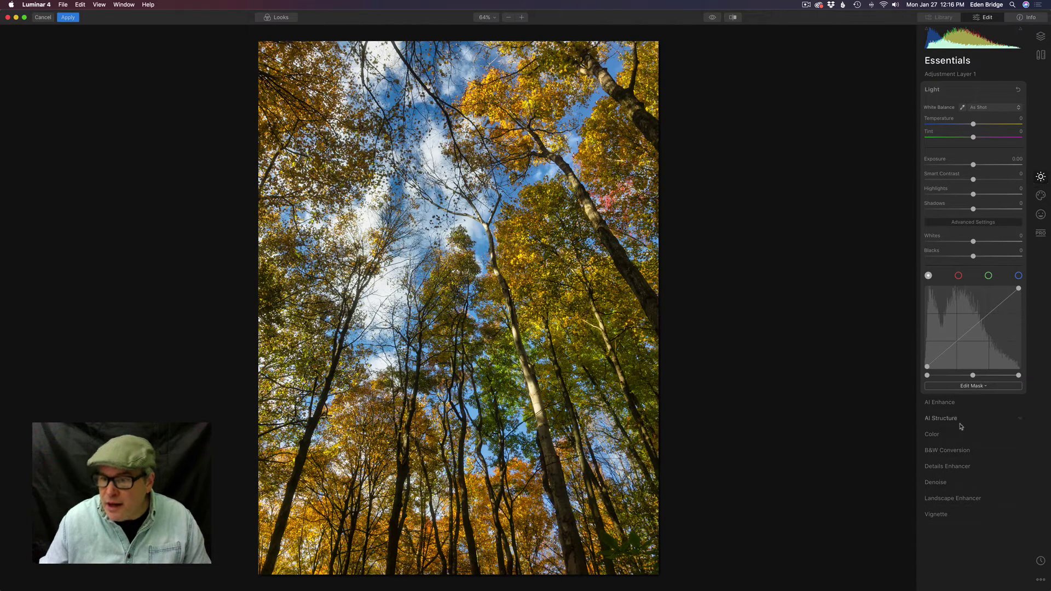
left_click(950, 437)
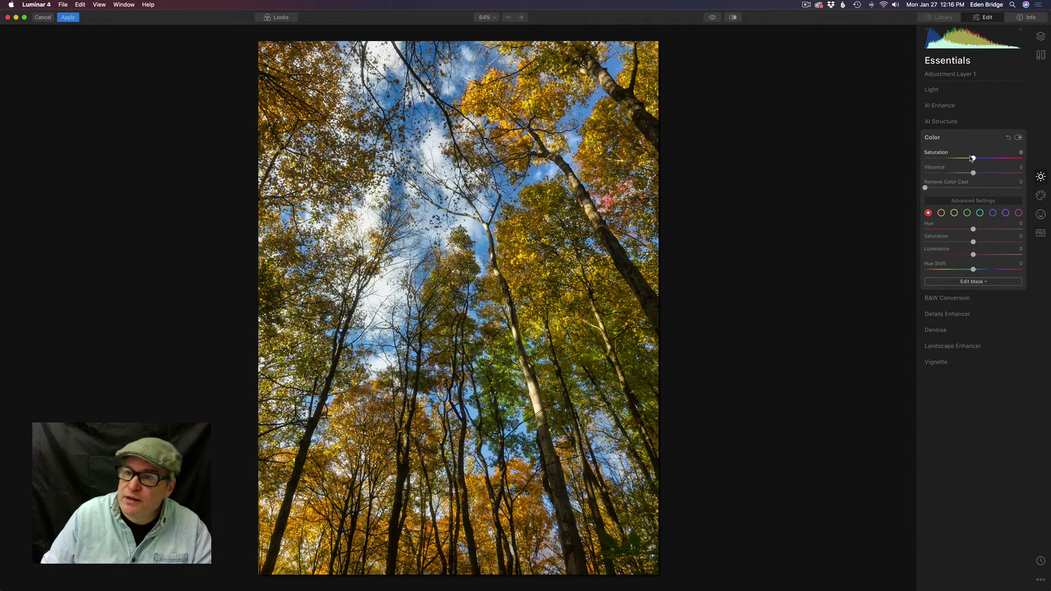
mouse_move(974, 159)
left_mouse_down()
mouse_move(1012, 159)
mouse_move(944, 159)
mouse_move(974, 160)
left_mouse_up()
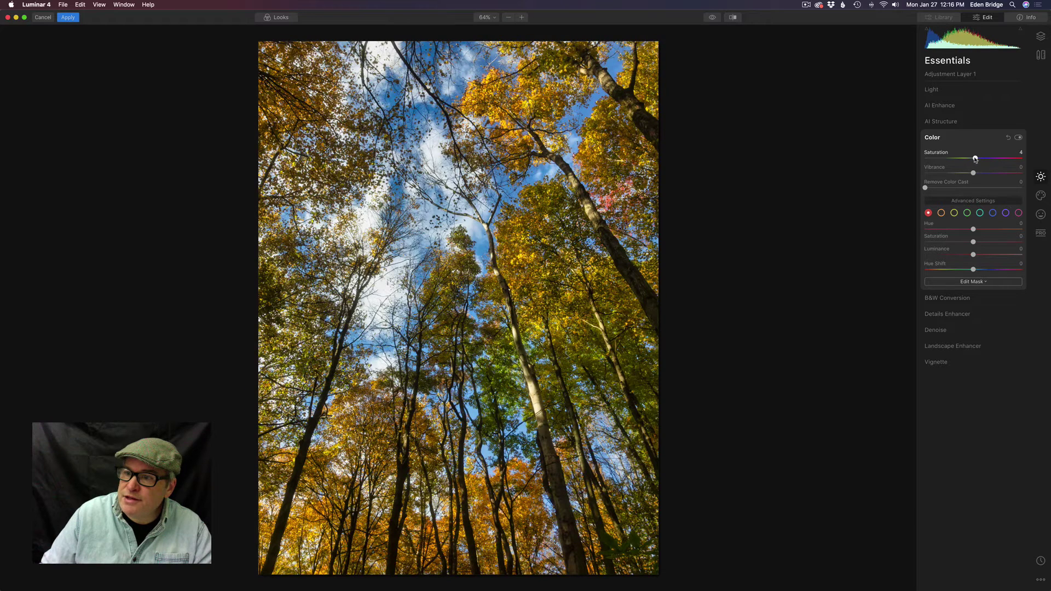
double_click(942, 153)
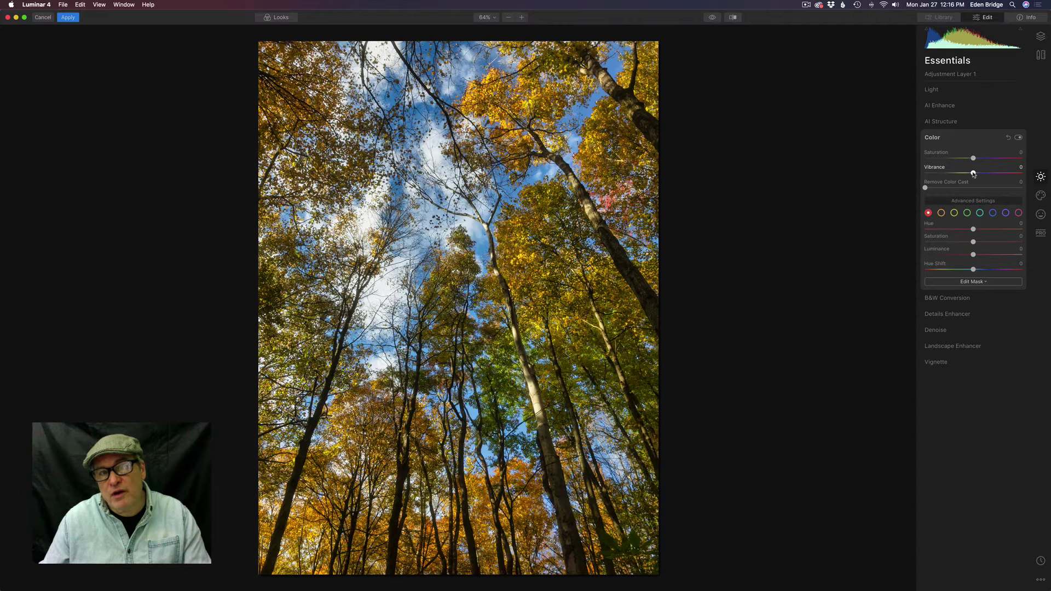
left_click_drag(974, 174, 978, 174)
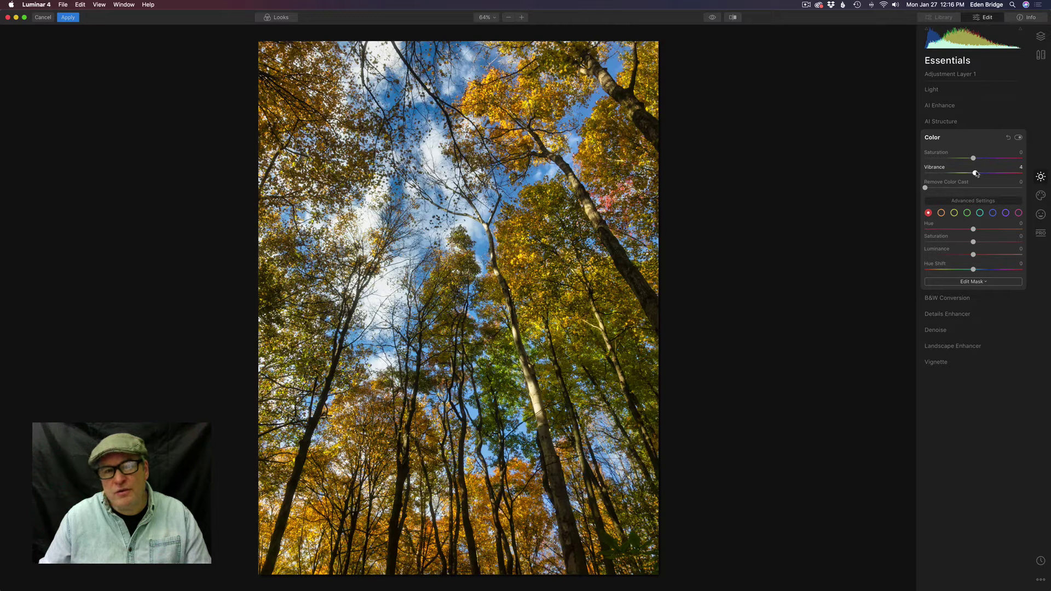
mouse_move(977, 174)
left_mouse_down()
mouse_move(1046, 181)
mouse_move(985, 178)
left_mouse_up()
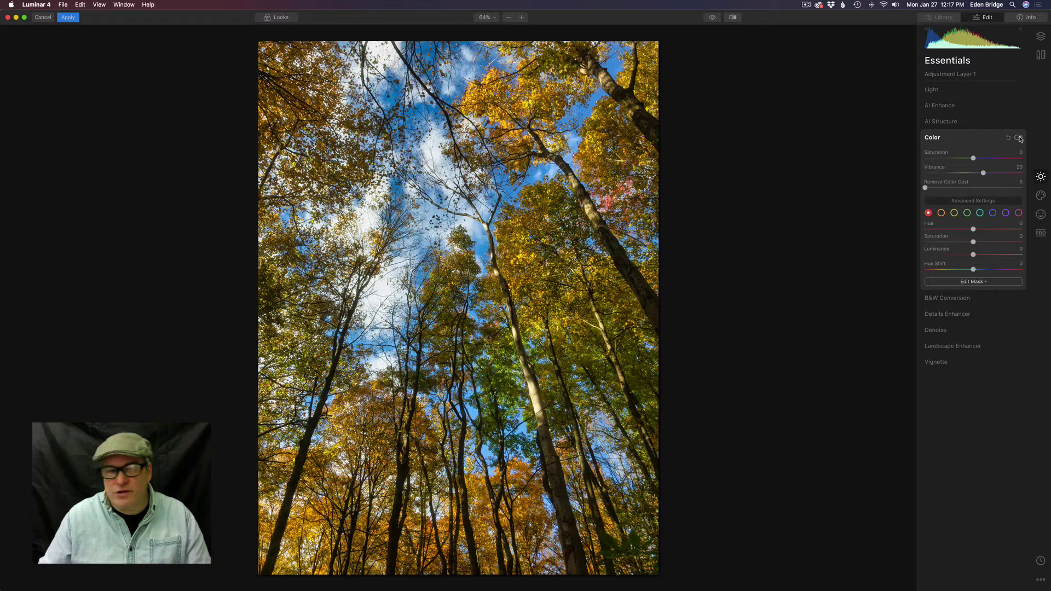
- Compare the photo with the new layer's Color adjustment switched off and on, leaving it enabled
left_click(1019, 138)
left_click(1020, 138)
left_click(1020, 138)
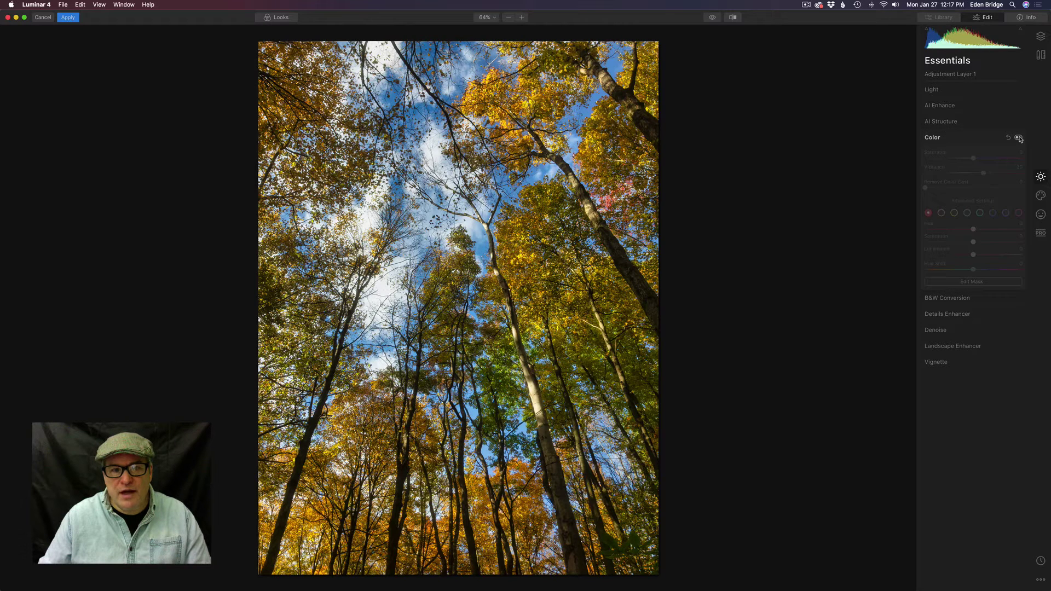
left_click(1019, 138)
left_click(1020, 138)
left_click(1019, 138)
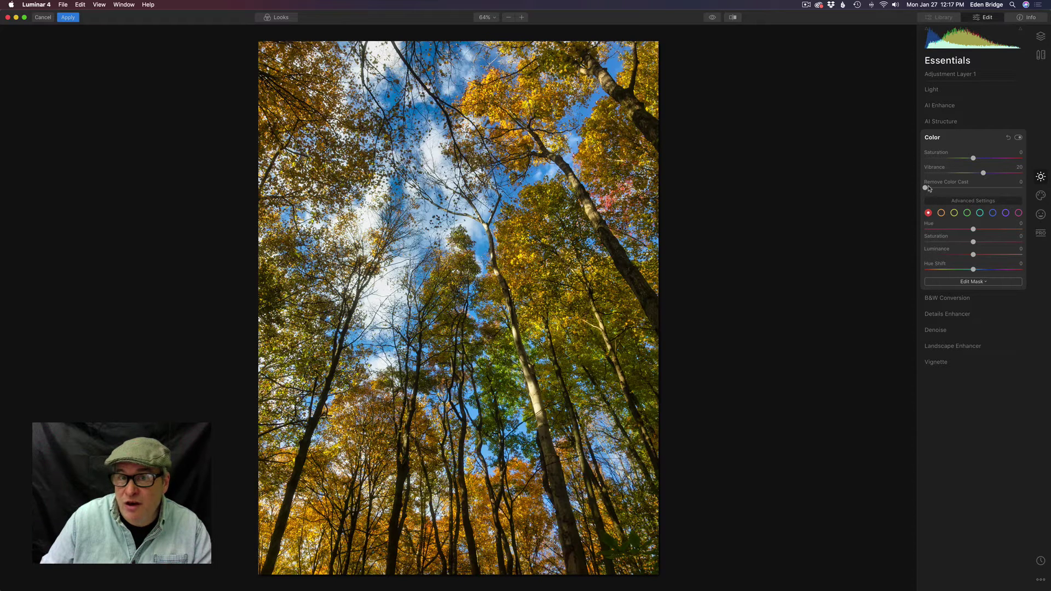
- Collapse and reopen the advanced Color settings, and try adjusting the red channel's Luminance
left_click(968, 202)
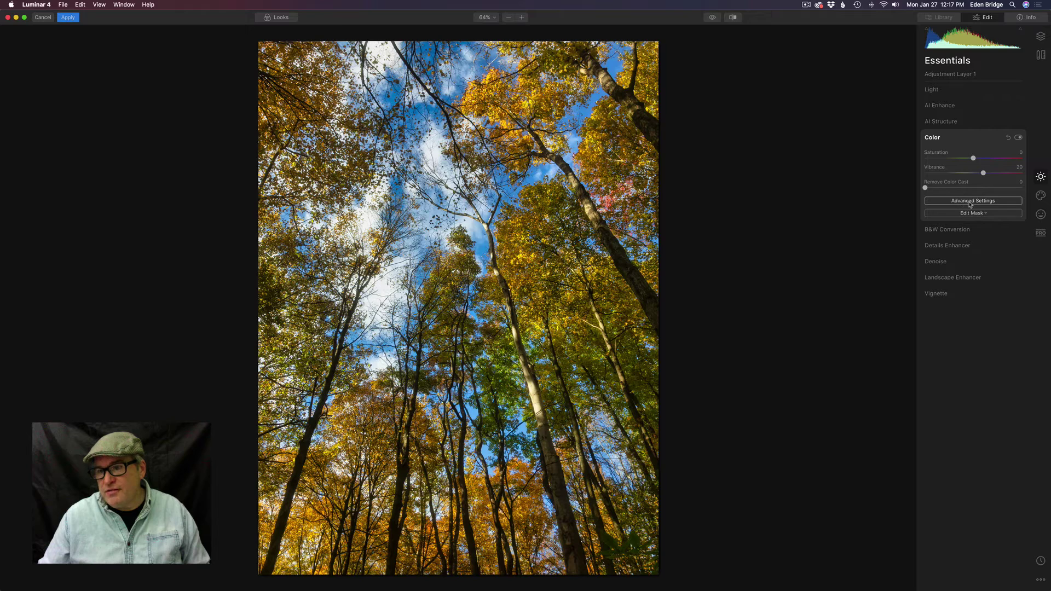
left_click(970, 203)
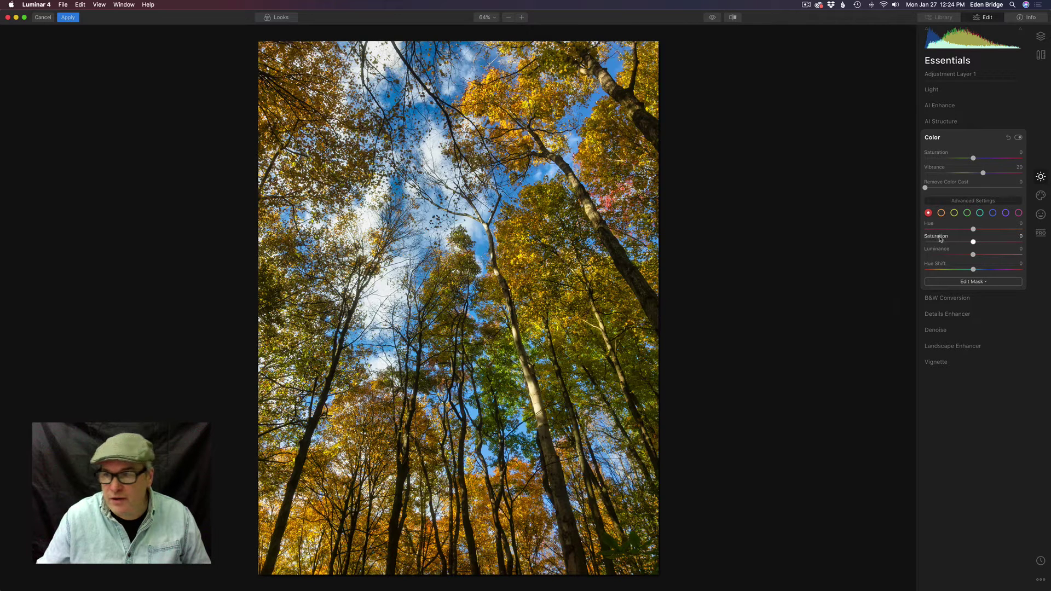
left_click_drag(973, 255, 975, 283)
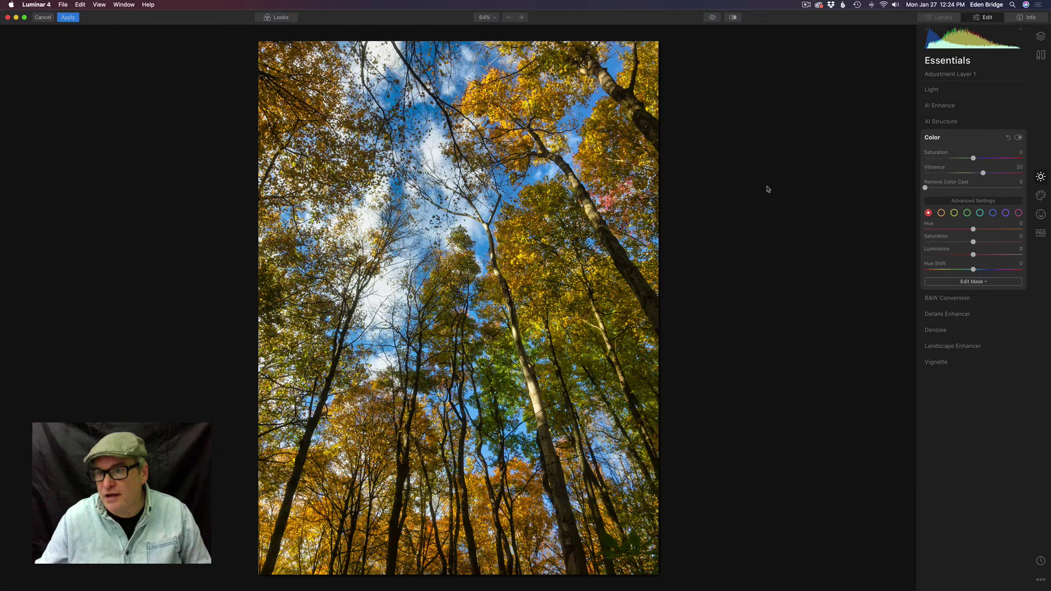
- Set the orange channel's Luminance to 14, Hue to -22 and Saturation to 10, and compare the Color adjustment off and on
left_click(942, 213)
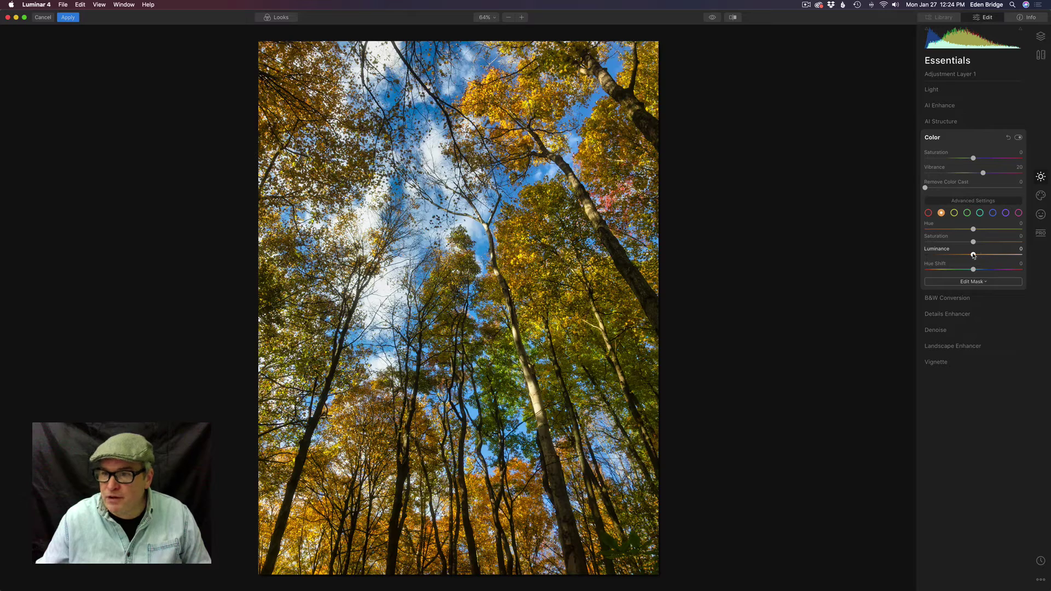
left_click_drag(974, 256, 973, 299)
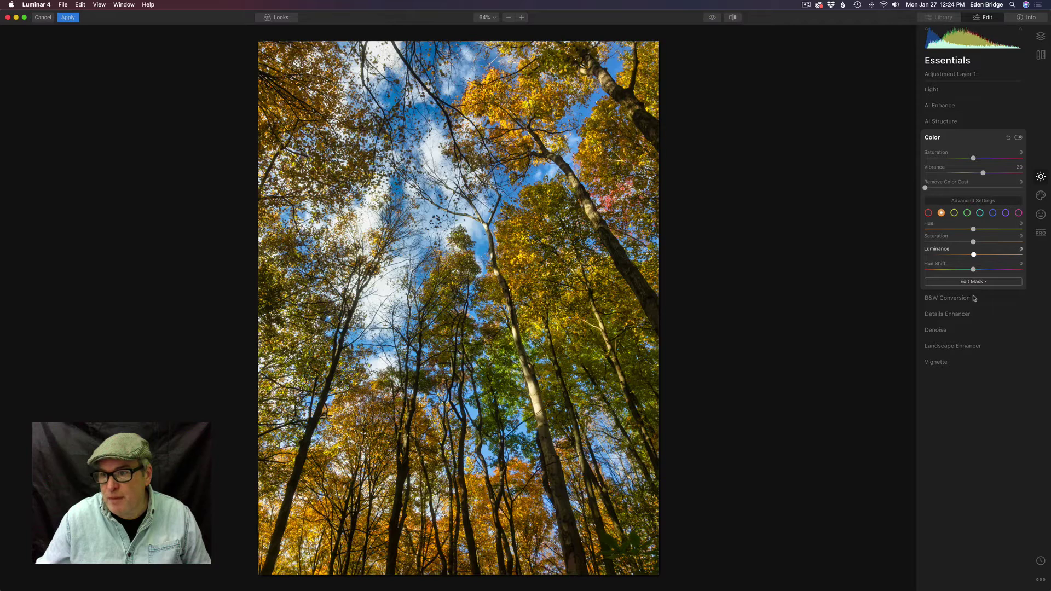
left_click_drag(975, 298, 982, 300)
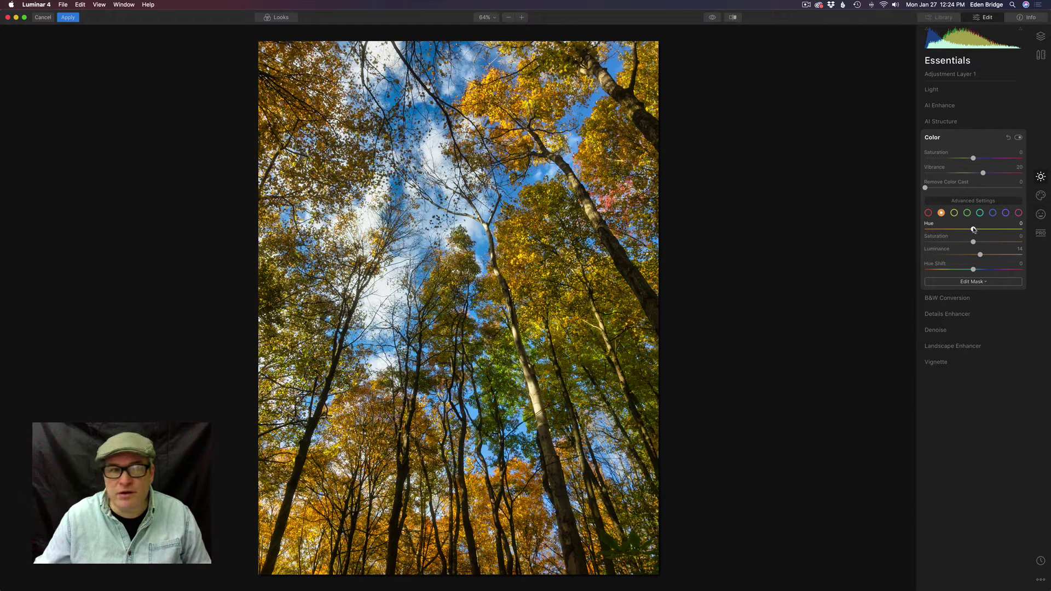
mouse_move(973, 230)
left_mouse_down()
mouse_move(964, 230)
mouse_move(983, 230)
mouse_move(970, 234)
left_mouse_up()
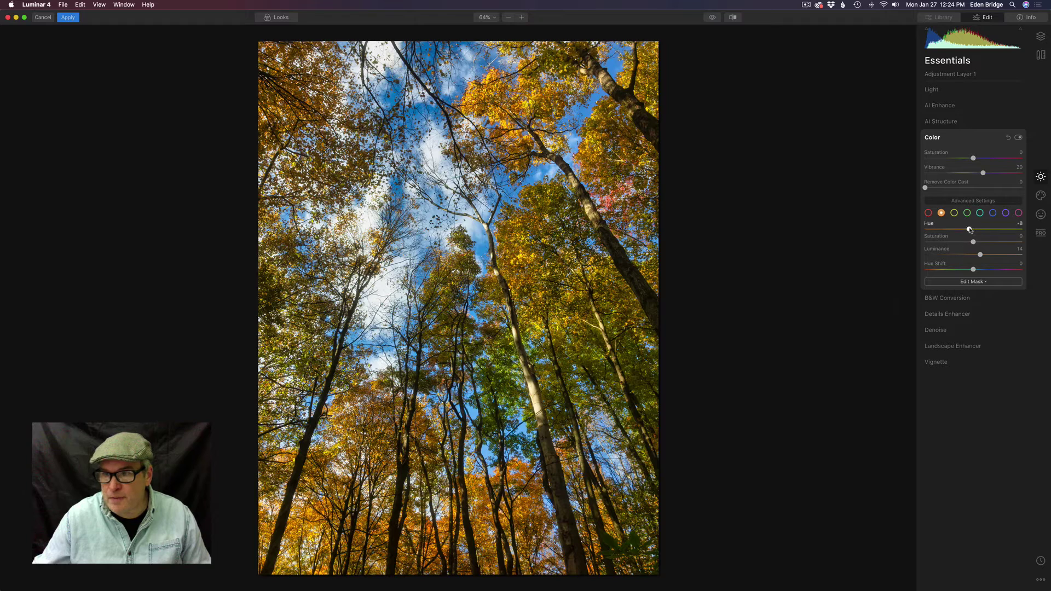
mouse_move(970, 230)
left_mouse_down()
mouse_move(946, 230)
mouse_move(973, 237)
mouse_move(964, 238)
left_mouse_up()
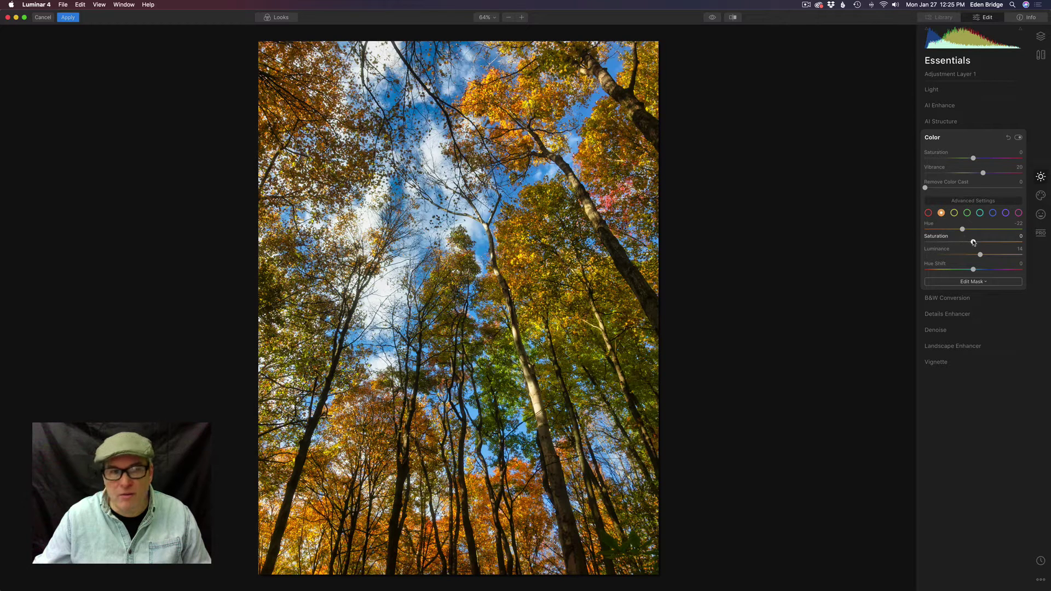
mouse_move(974, 242)
left_mouse_down()
mouse_move(994, 243)
mouse_move(965, 243)
mouse_move(979, 244)
left_mouse_up()
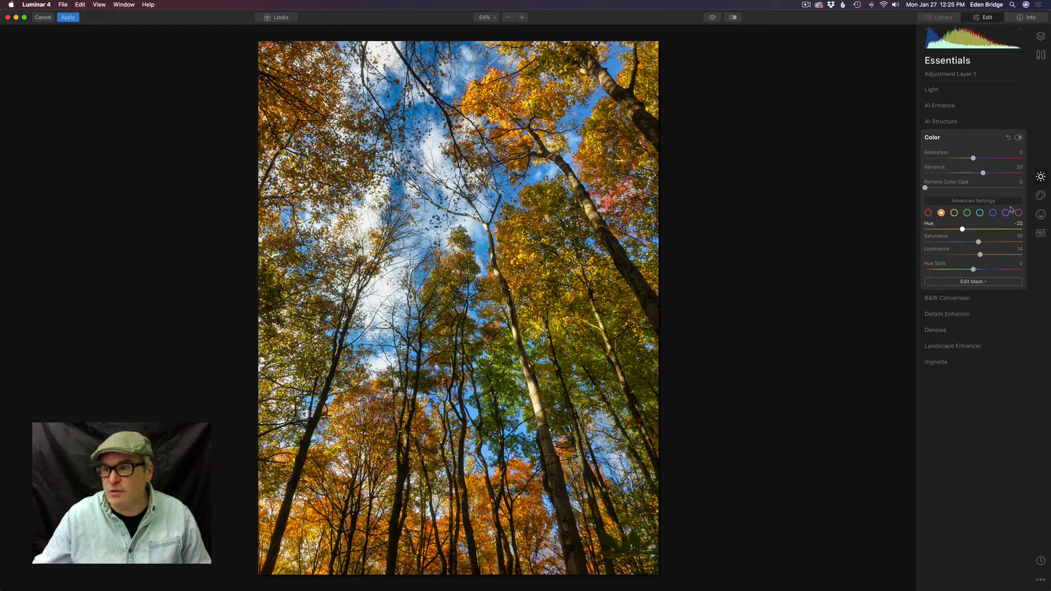
left_click(1019, 138)
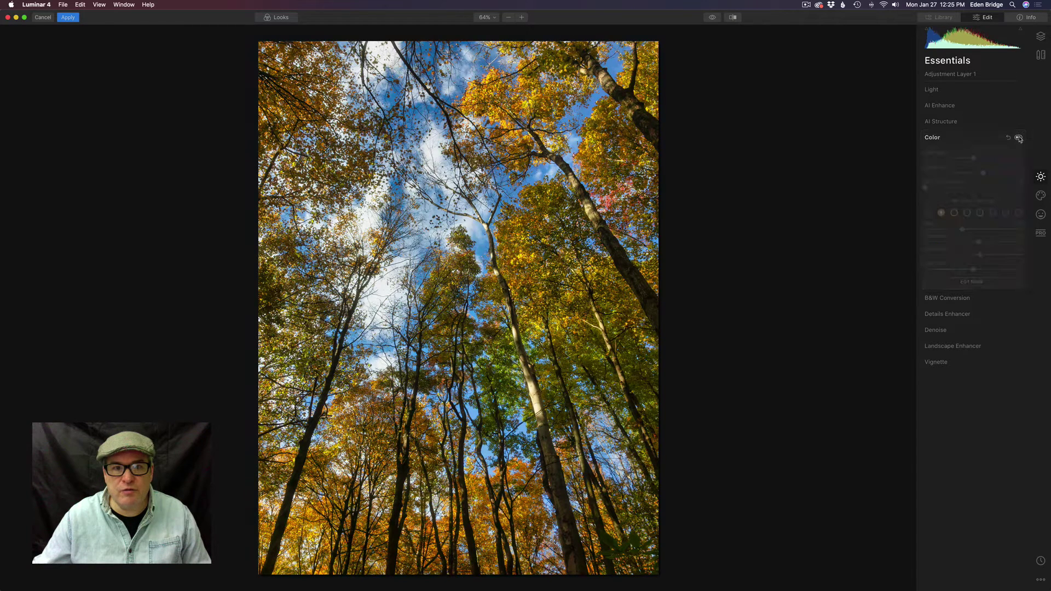
left_click(1019, 138)
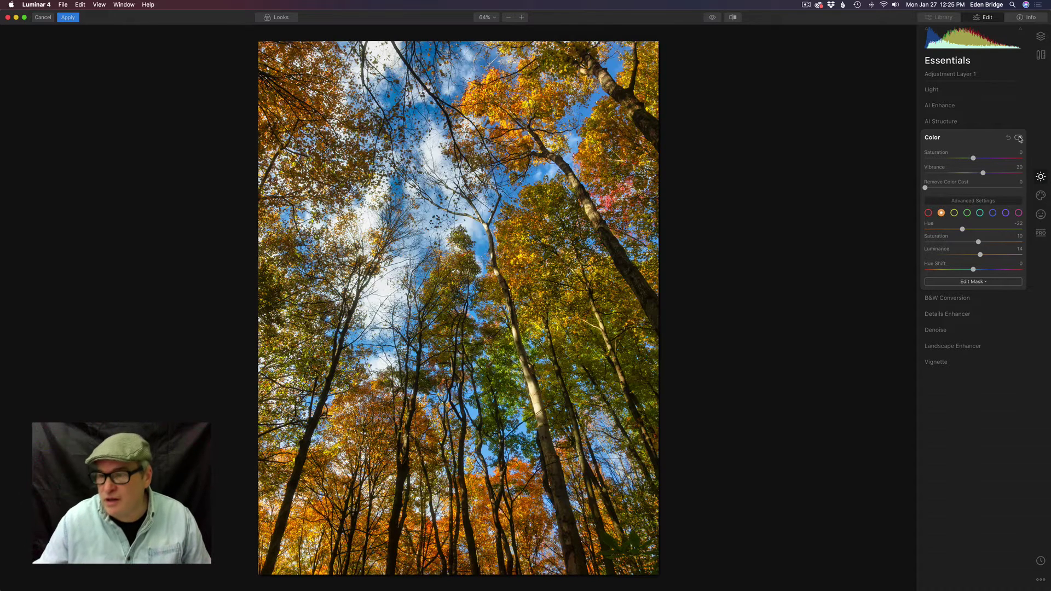
- Set the yellow channel's Luminance to 9 and Saturation to 11, trying a slight Hue change and returning it to 0
left_click(954, 213)
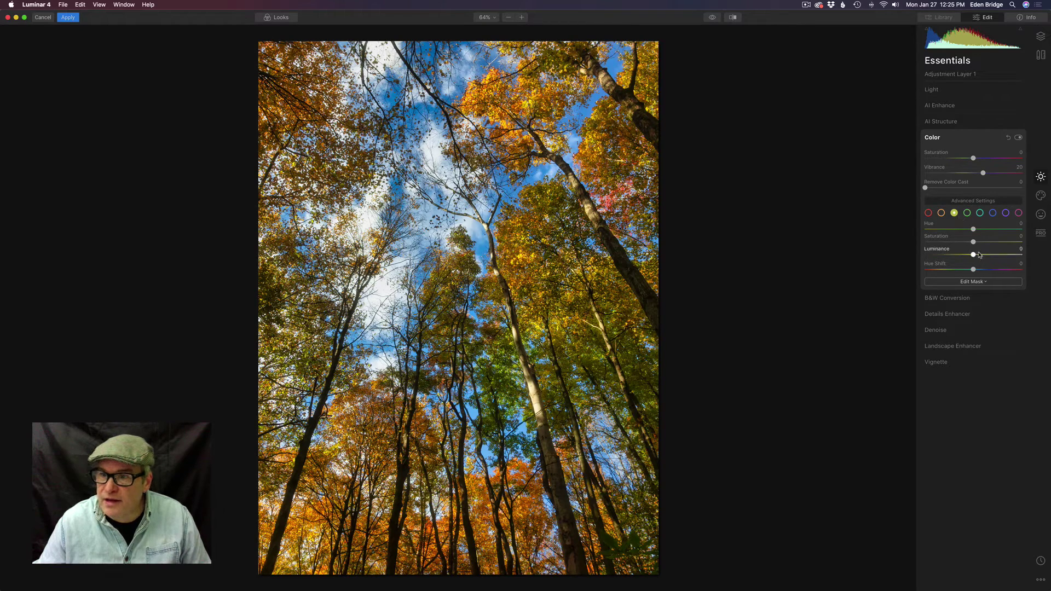
left_click_drag(974, 256, 928, 255)
key("super+z")
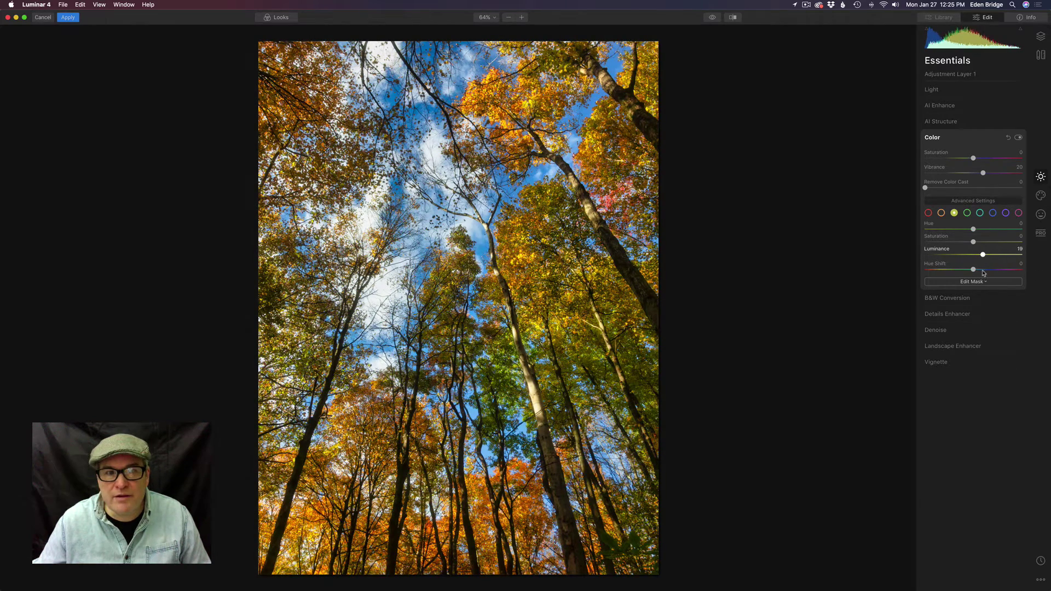
left_click_drag(974, 272, 979, 274)
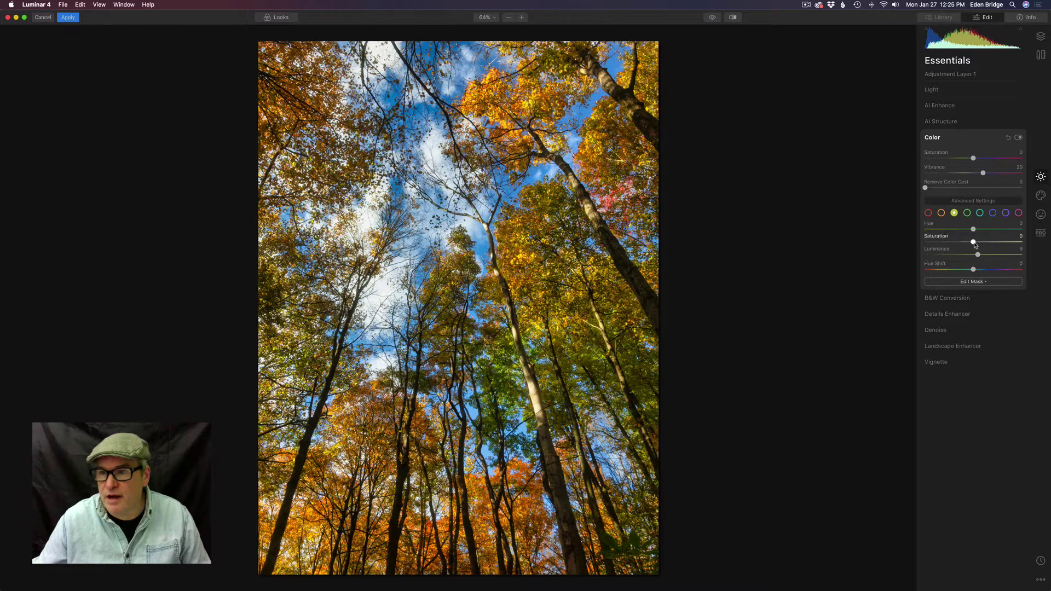
mouse_move(974, 243)
left_mouse_down()
mouse_move(1001, 243)
mouse_move(980, 247)
left_mouse_up()
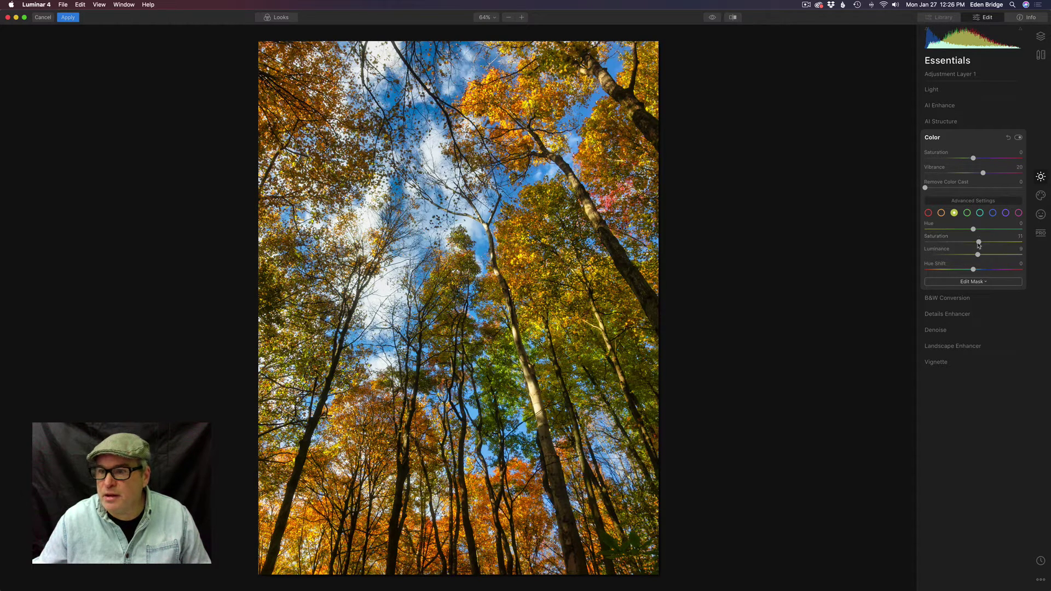
mouse_move(973, 231)
left_mouse_down()
mouse_move(992, 230)
mouse_move(955, 229)
mouse_move(971, 230)
left_mouse_up()
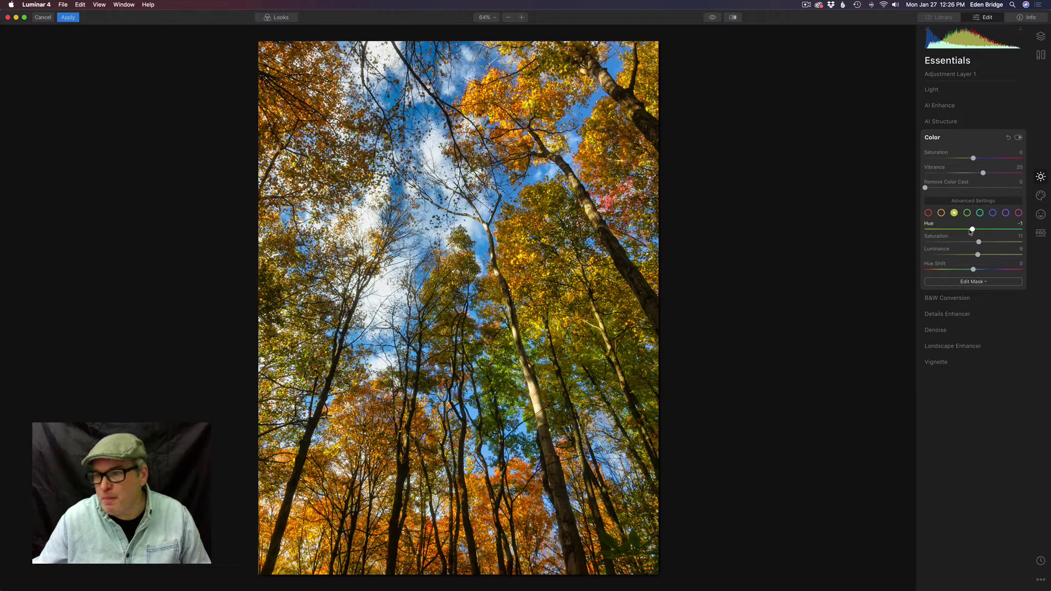
left_click_drag(970, 232, 972, 231)
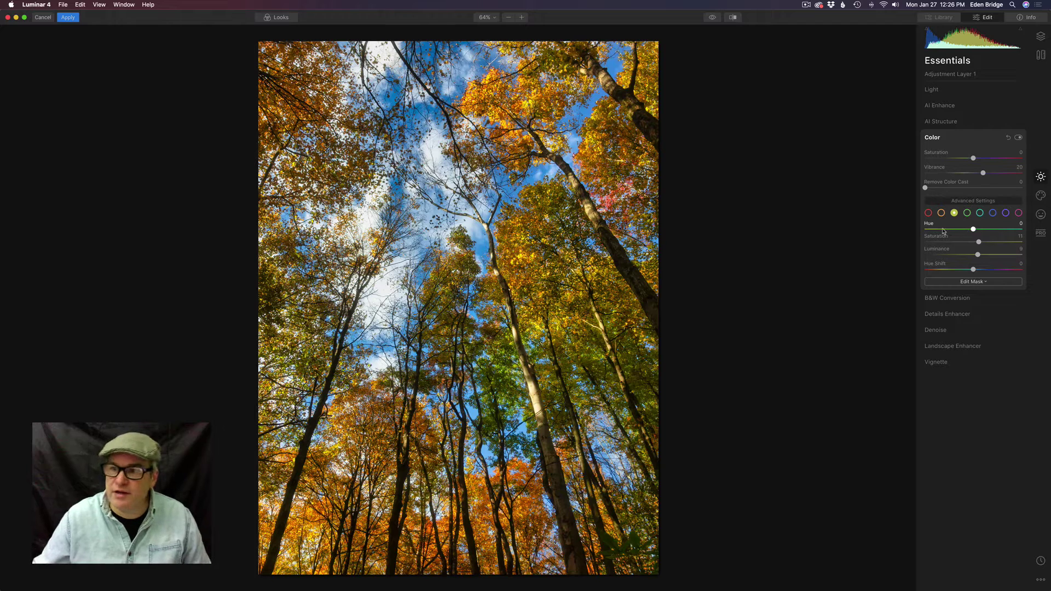
- Try the aqua channel's Luminance at 78 and reset it to 0
left_click(980, 213)
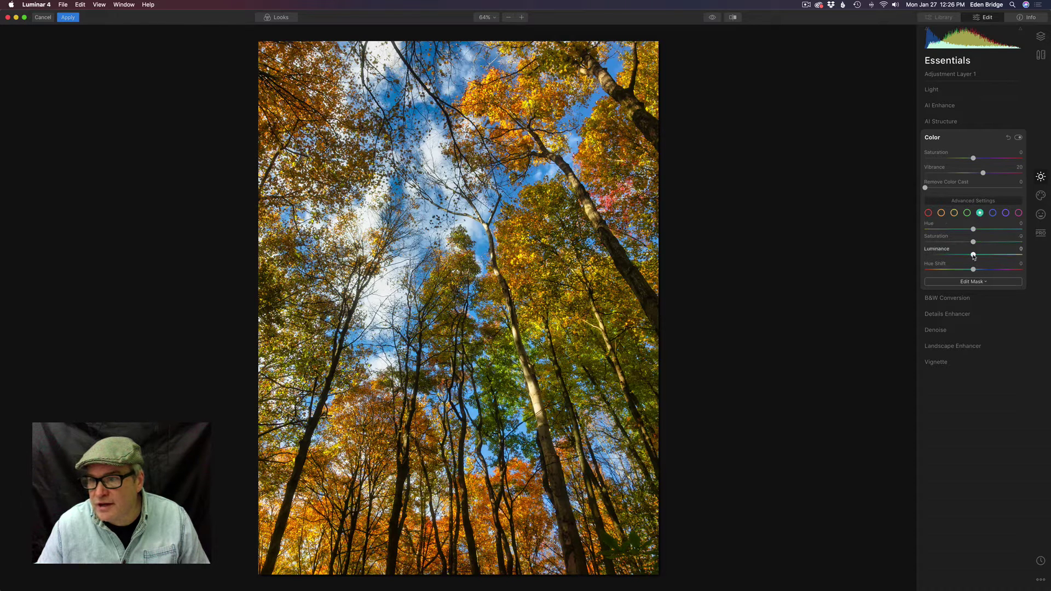
left_click_drag(974, 255, 1011, 256)
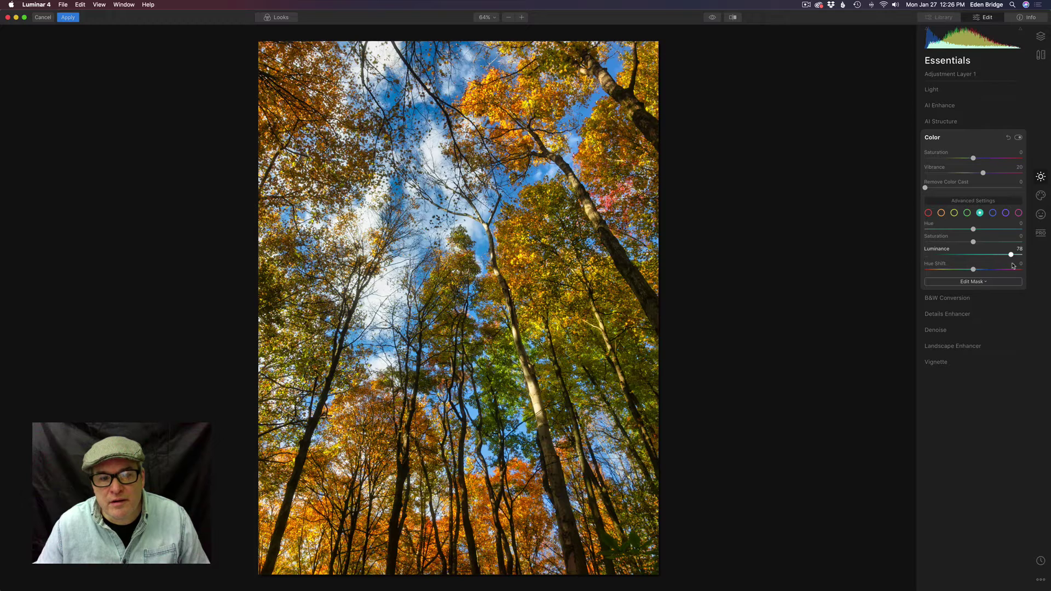
double_click(944, 251)
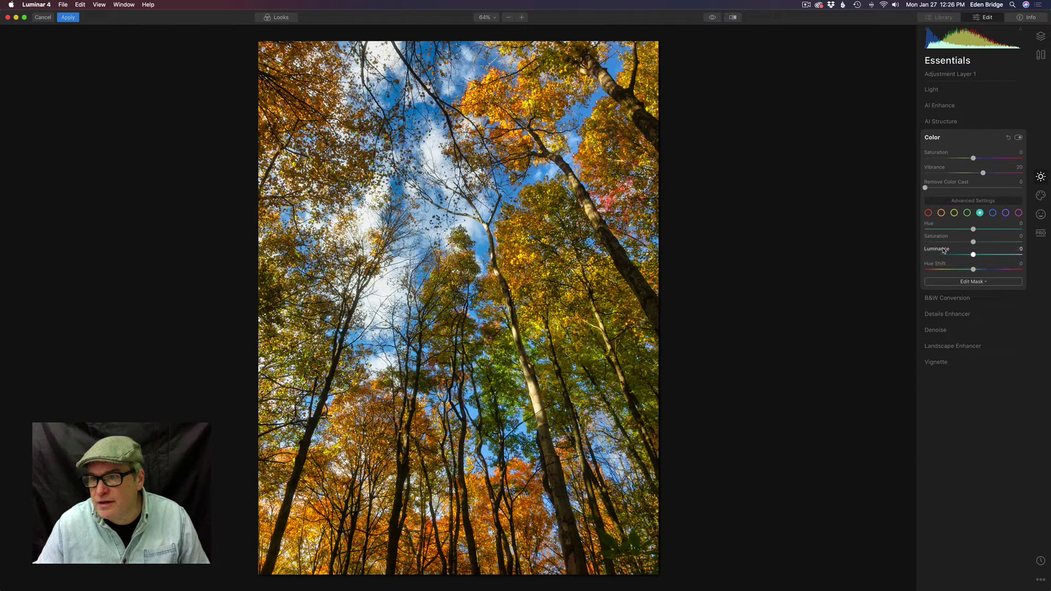
- Set the blue channel's Luminance to 39 and Saturation to 22, and compare the Color adjustment off and on
left_click(994, 214)
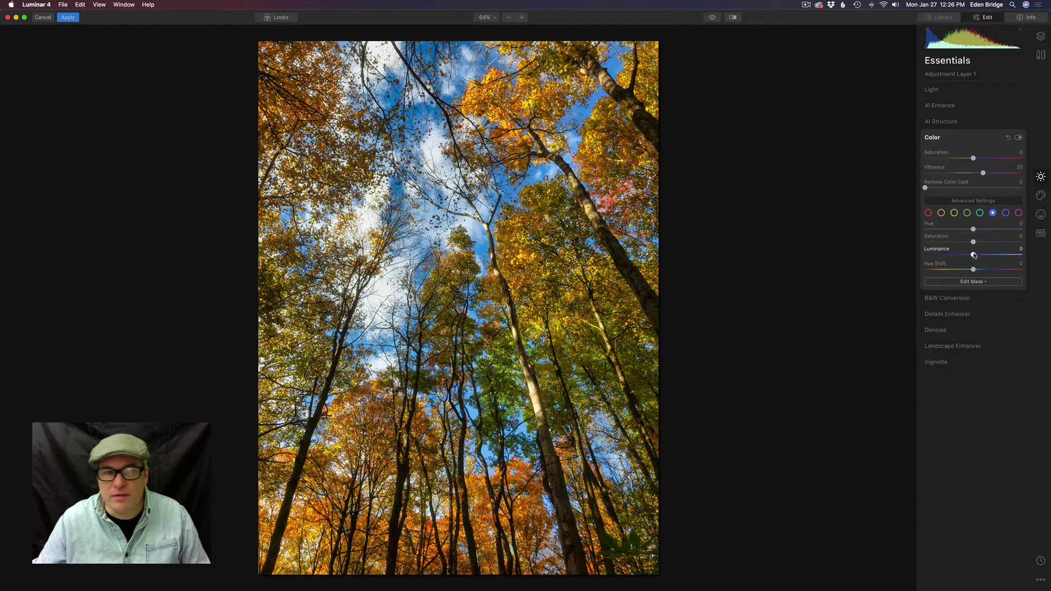
left_click_drag(975, 256, 1005, 256)
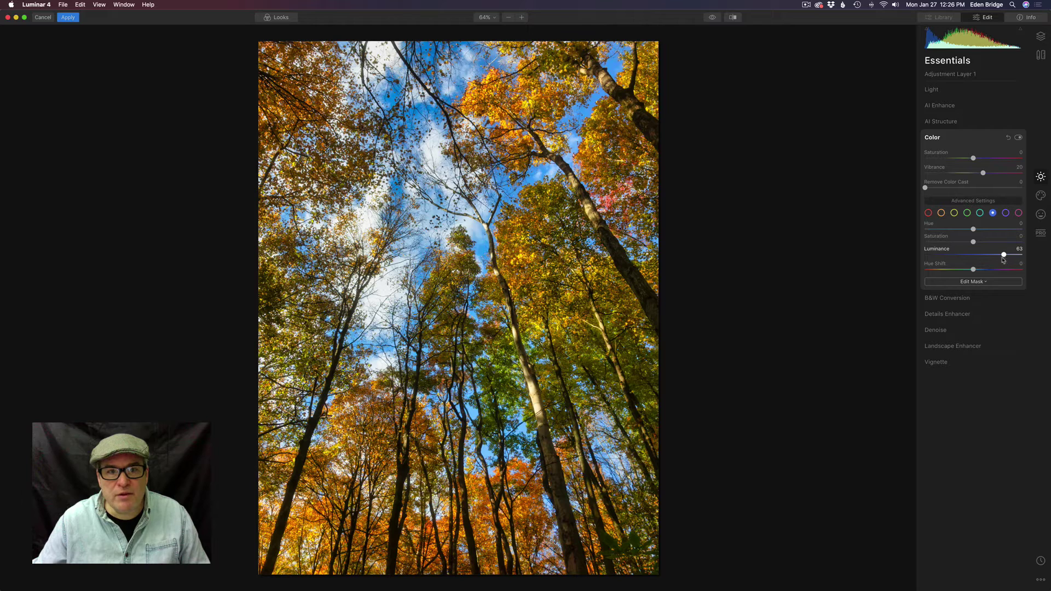
mouse_move(1002, 261)
left_mouse_down()
mouse_move(985, 259)
mouse_move(995, 262)
left_mouse_up()
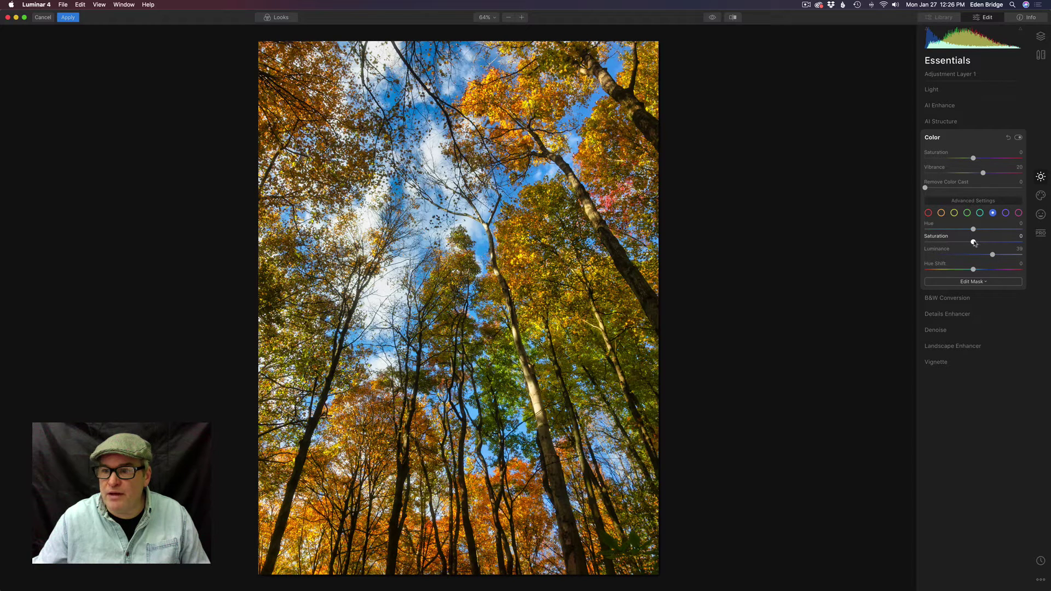
mouse_move(987, 245)
left_mouse_down()
mouse_move(998, 248)
mouse_move(984, 248)
left_mouse_up()
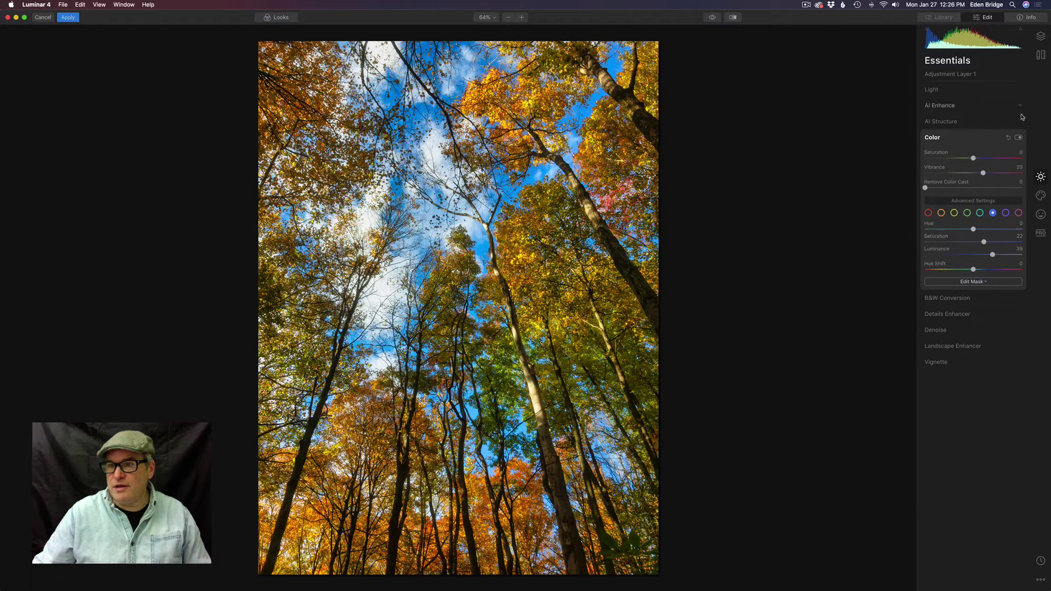
left_click(1019, 138)
left_click(1019, 138)
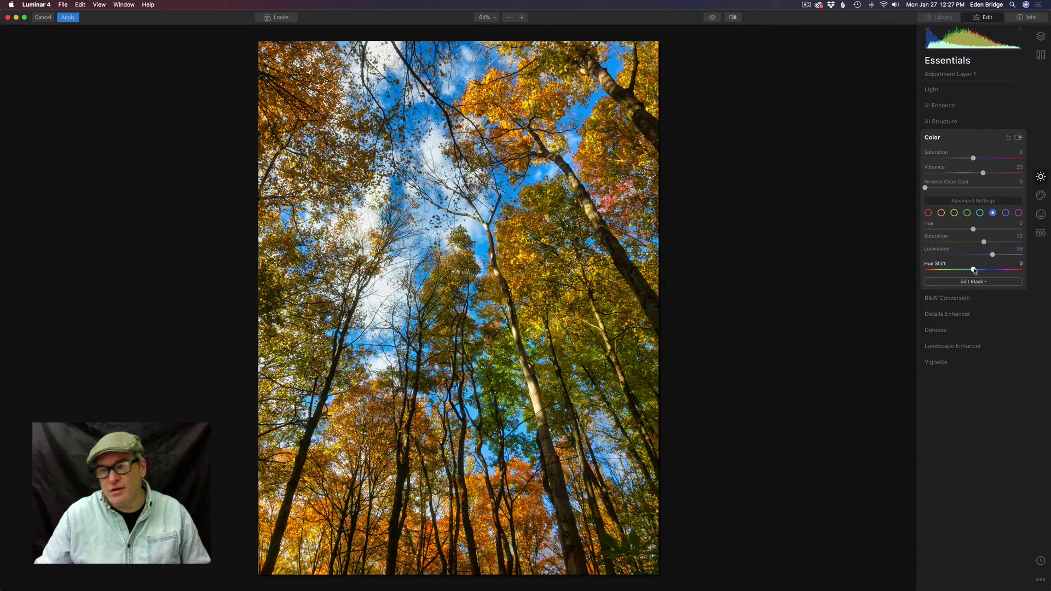
- Try Hue Shift values from 180 down to -55 and around zero, and return it to 0
left_click_drag(975, 270, 1028, 273)
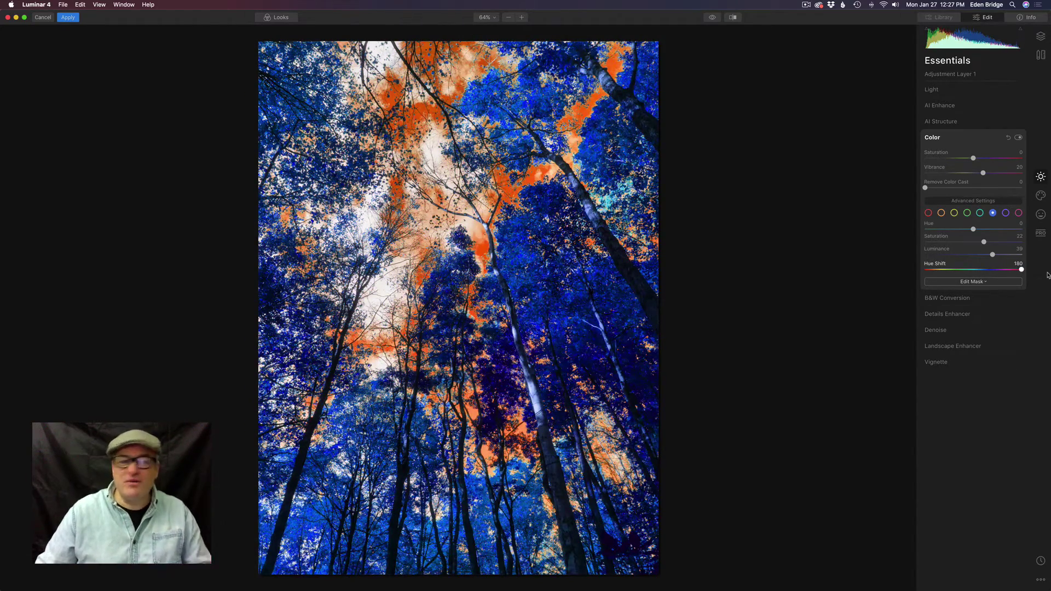
left_click_drag(1022, 269, 960, 278)
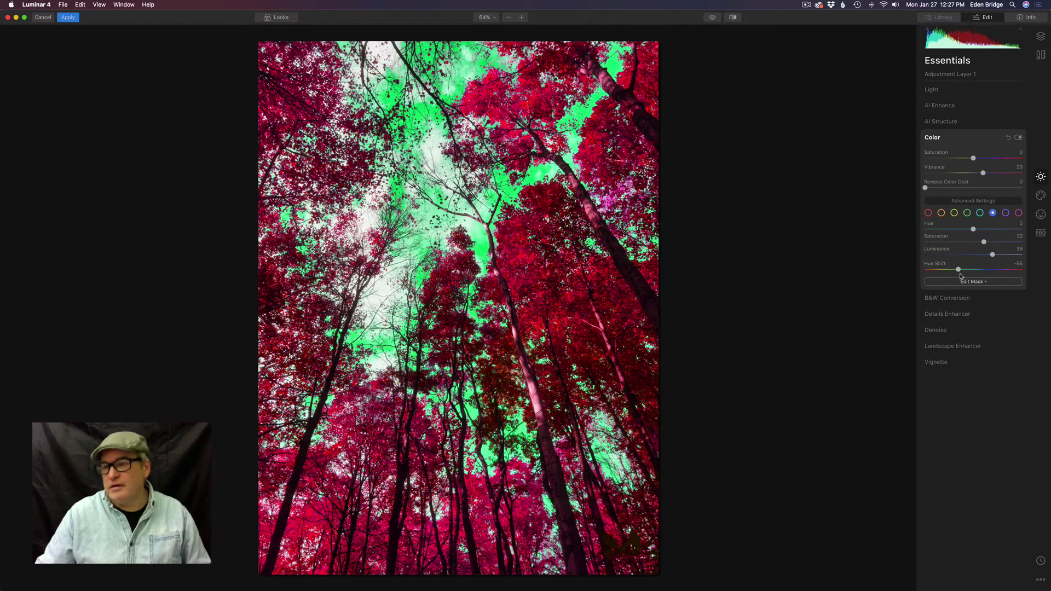
left_click_drag(961, 277, 975, 273)
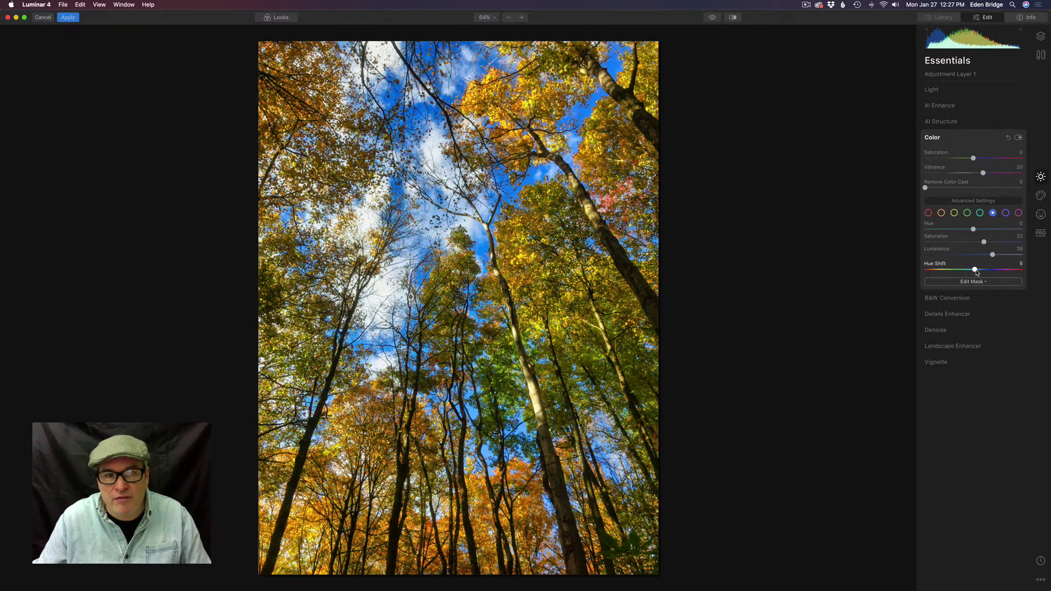
left_click_drag(976, 273, 975, 273)
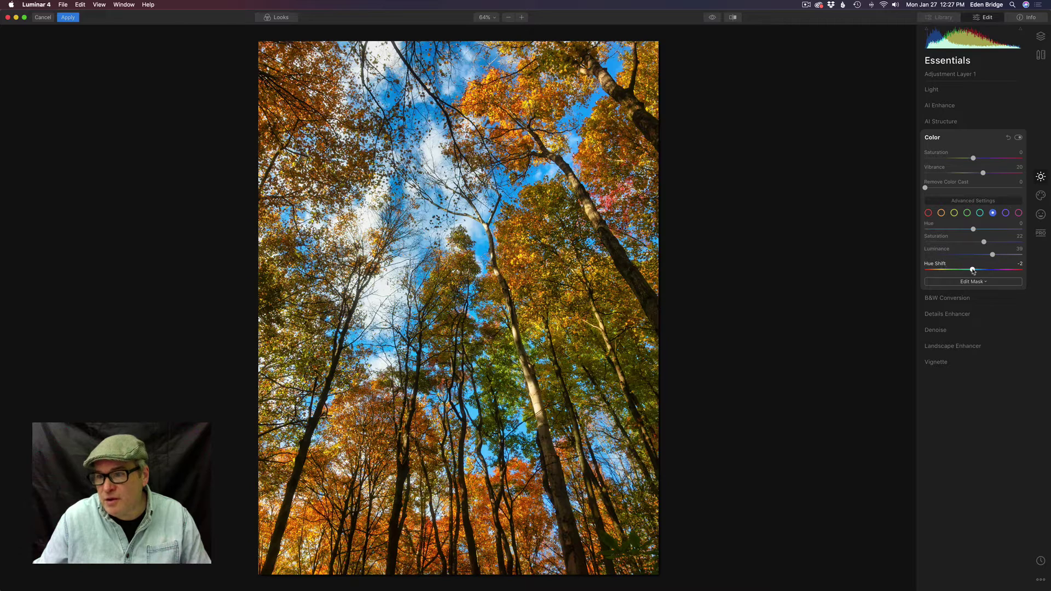
left_click_drag(974, 270, 974, 270)
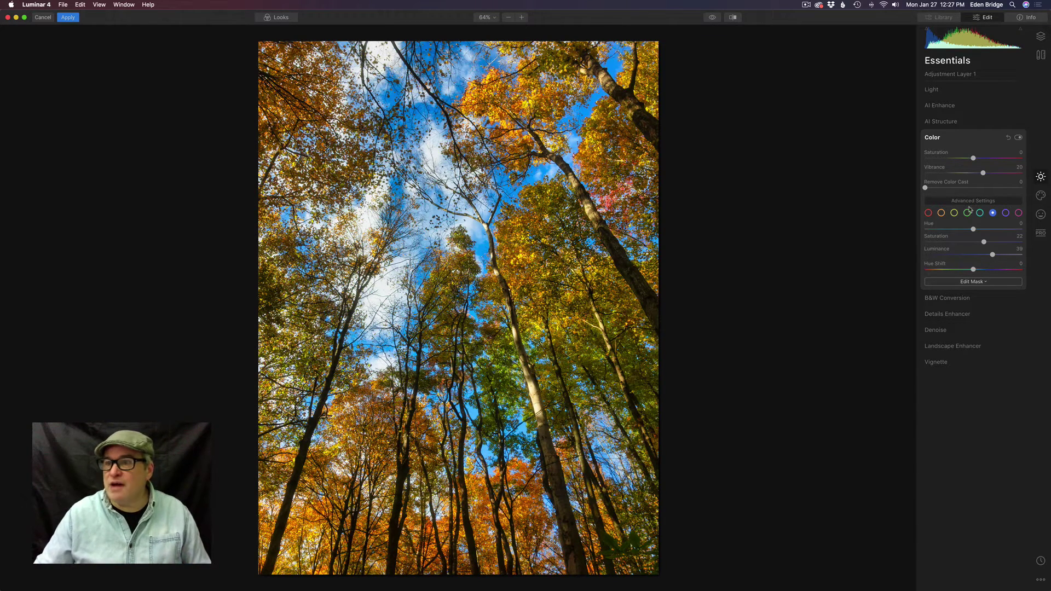
- Rename the adjustment layer above the base photo as Color
left_click(1042, 37)
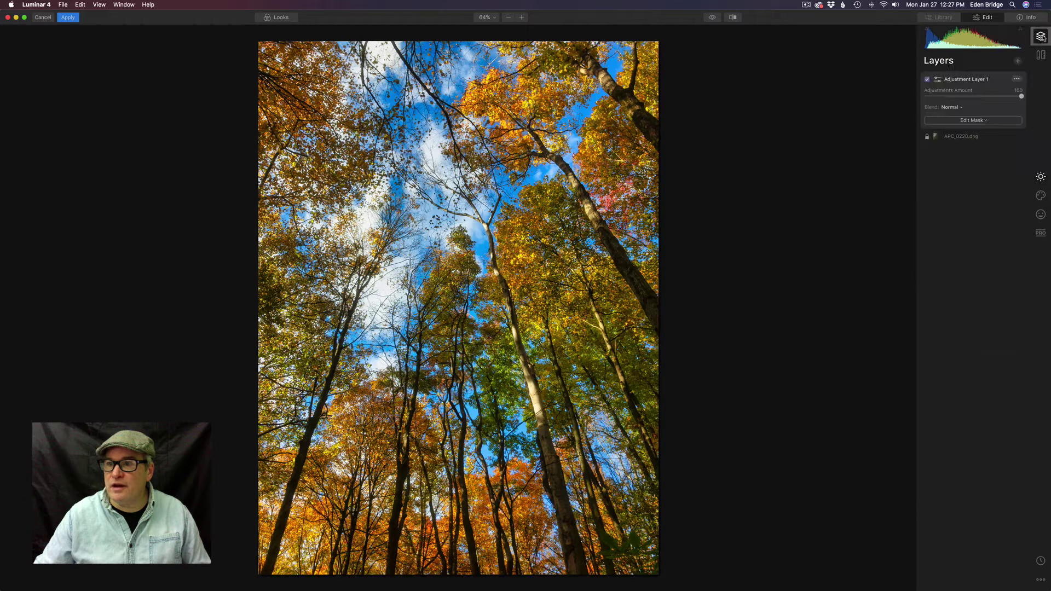
left_click(1017, 79)
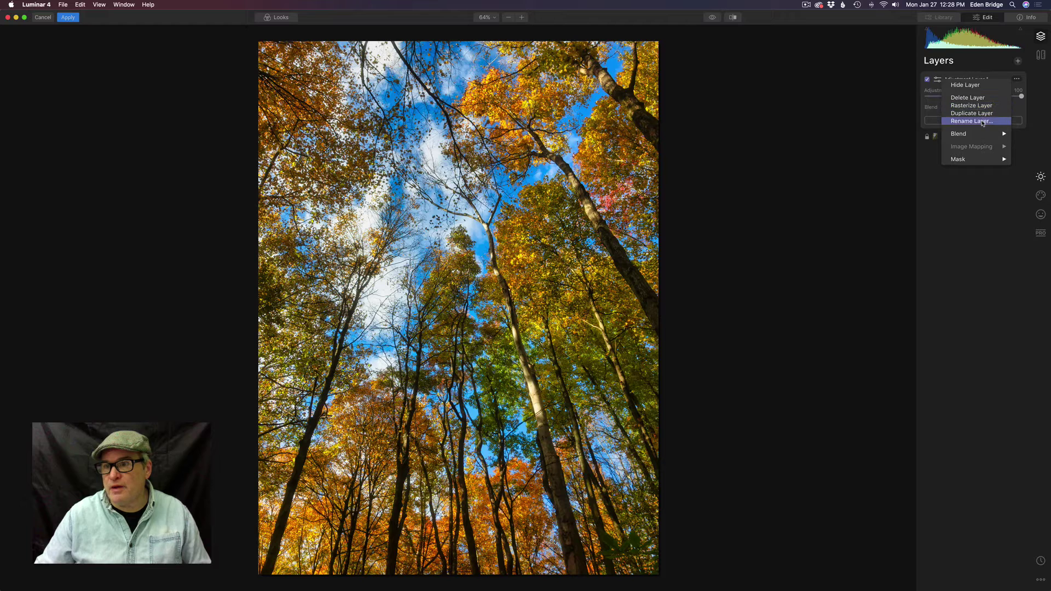
left_click(983, 121)
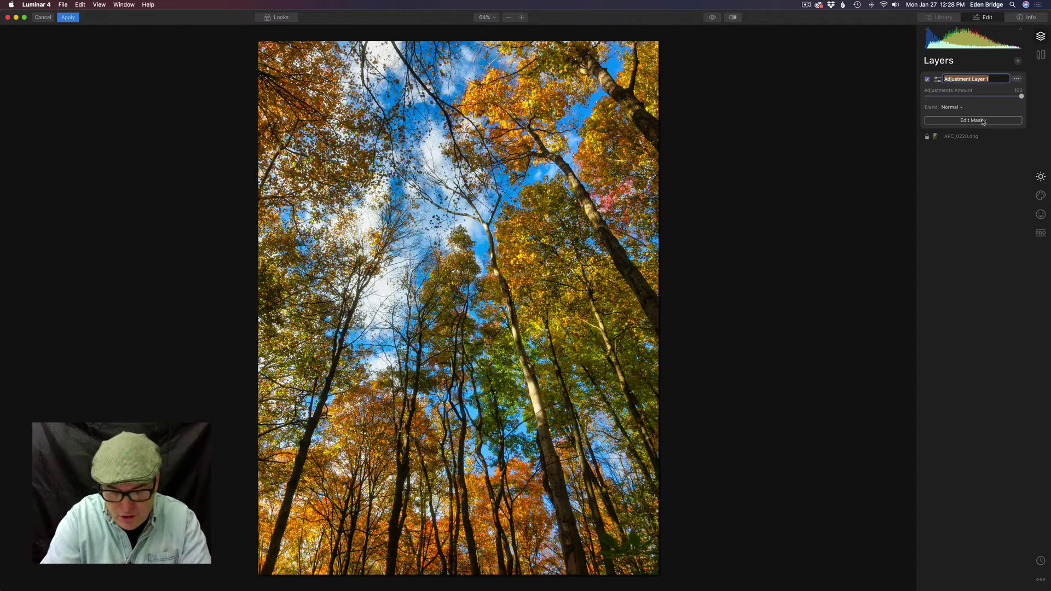
type("Co")
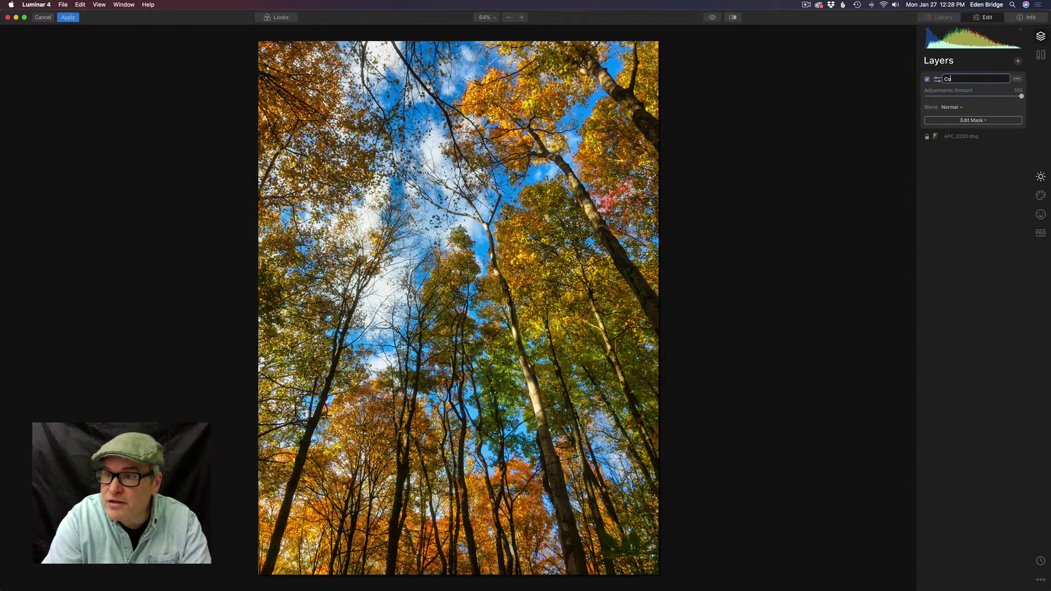
type("lor")
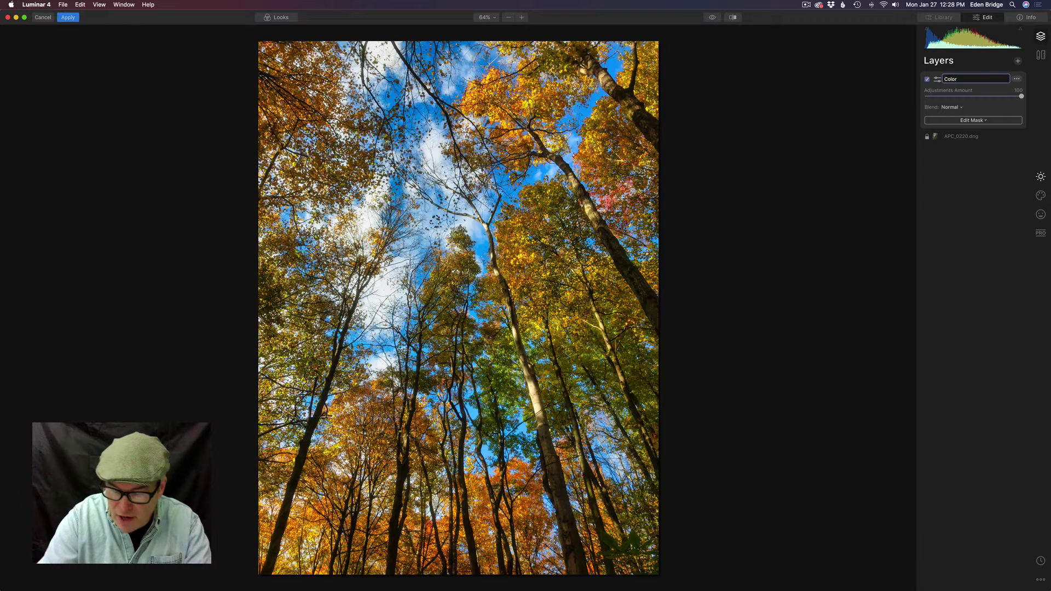
- Set the Color layer's Adjustments Amount to 86 and compare the layer off and on
key("Return")
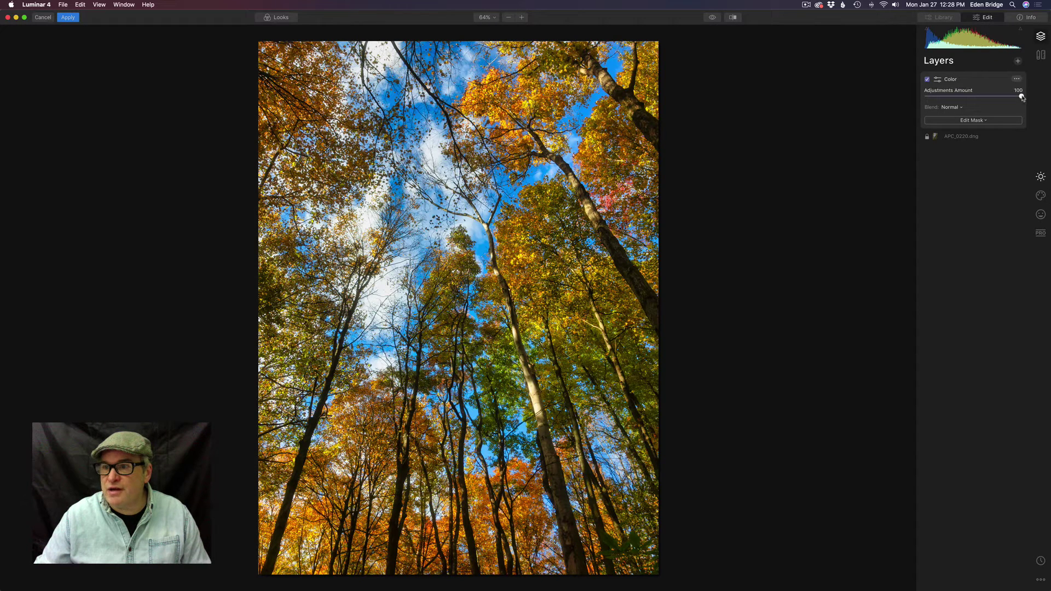
mouse_move(1022, 97)
left_mouse_down()
mouse_move(878, 89)
mouse_move(1031, 107)
mouse_move(1009, 98)
left_mouse_up()
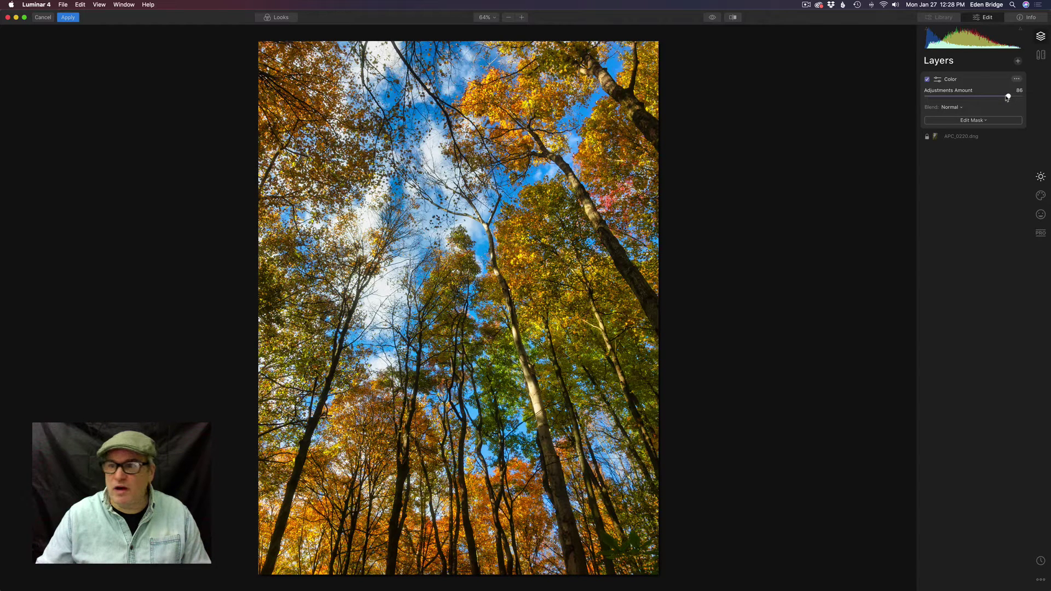
left_click(927, 80)
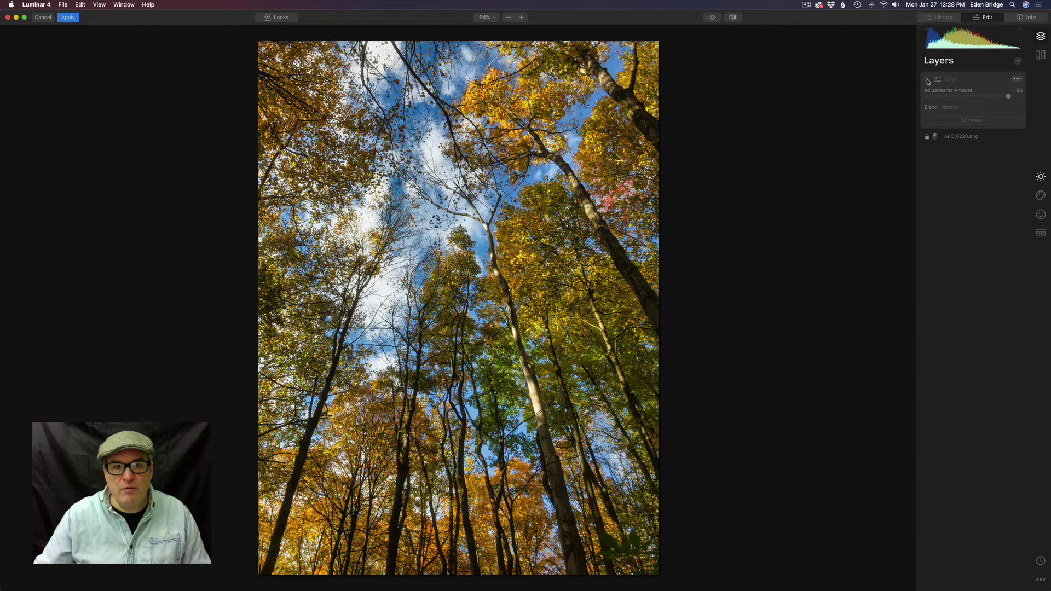
left_click(927, 80)
left_click(928, 80)
left_click(928, 80)
left_click(927, 80)
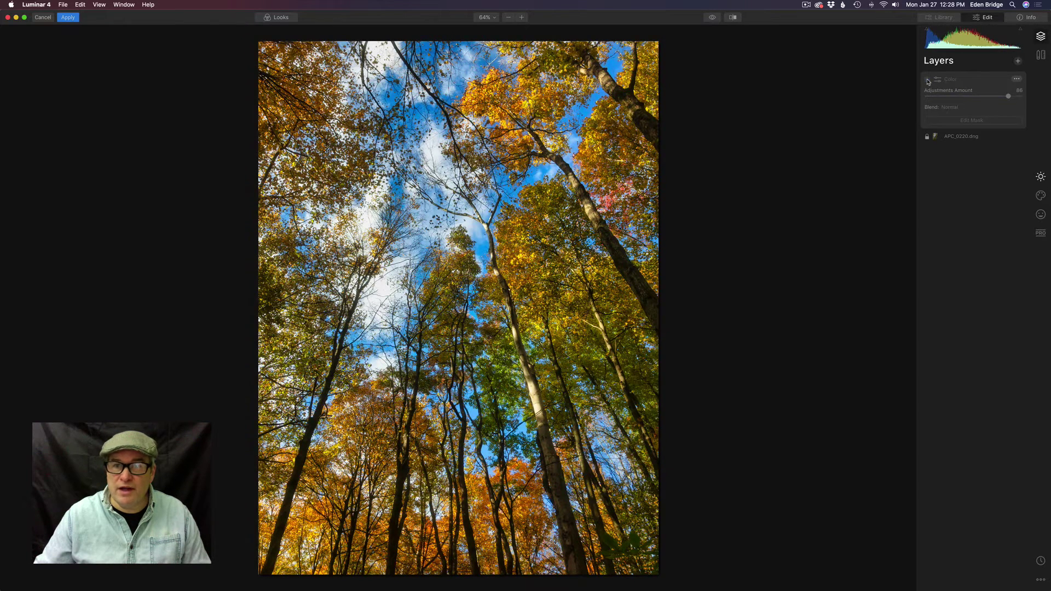
left_click(928, 79)
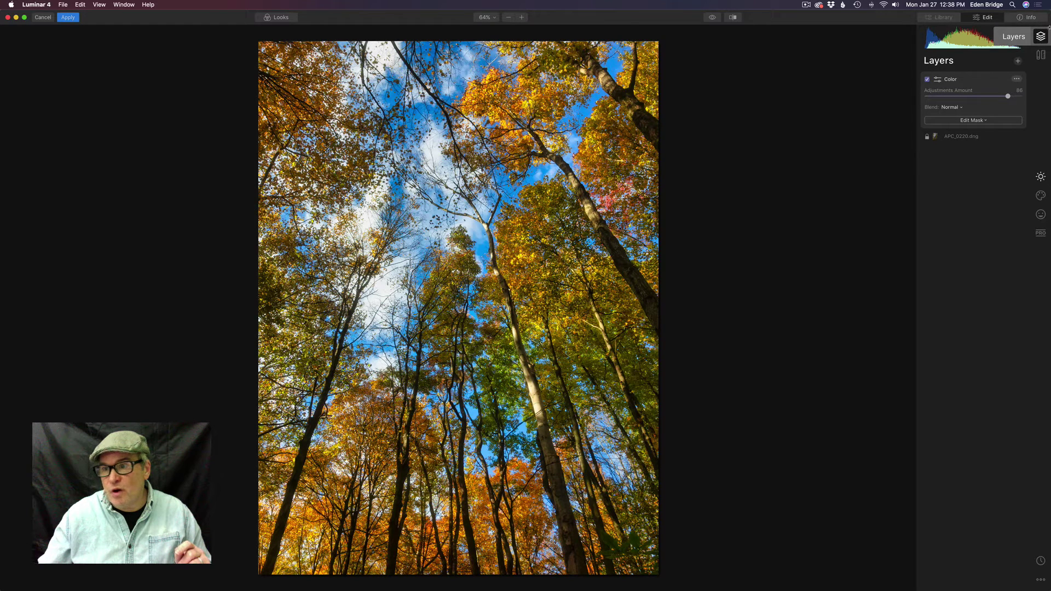
- Add a new adjustment layer above Color, open Details Enhancer on it, and look over its advanced settings
left_click(1018, 62)
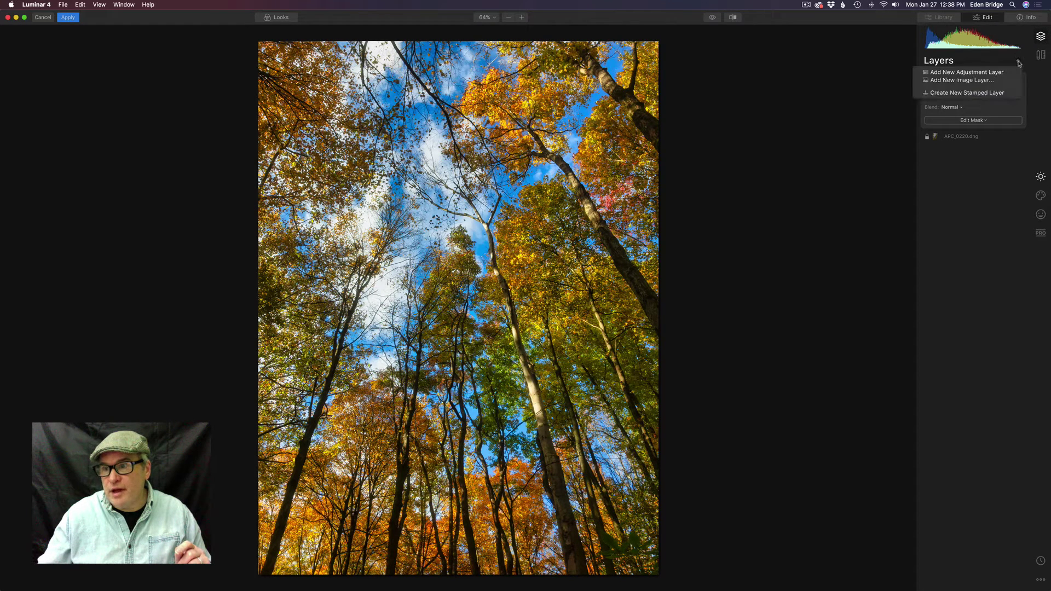
left_click(974, 77)
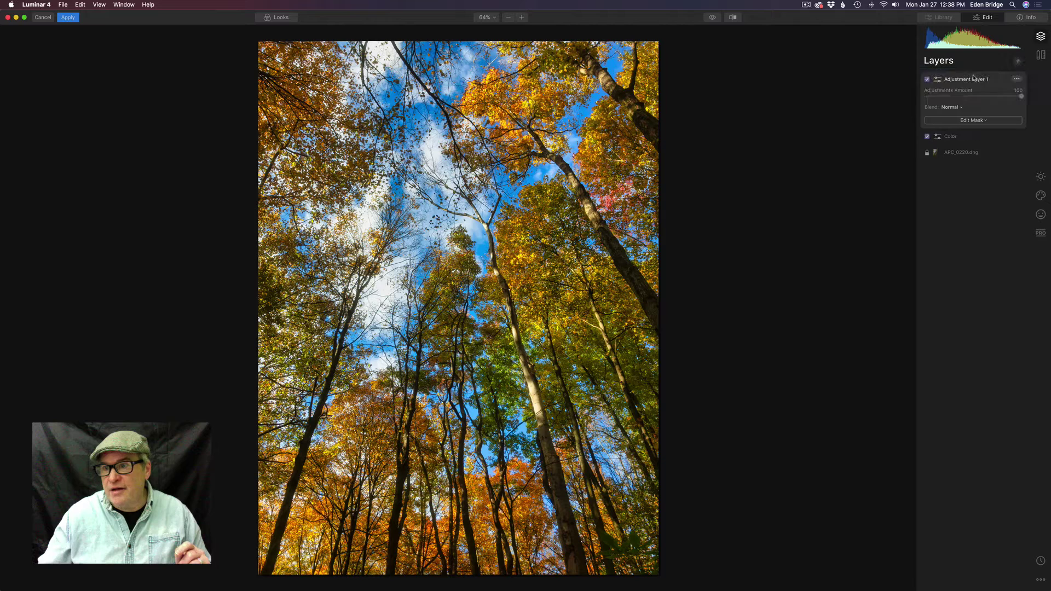
left_click(1042, 178)
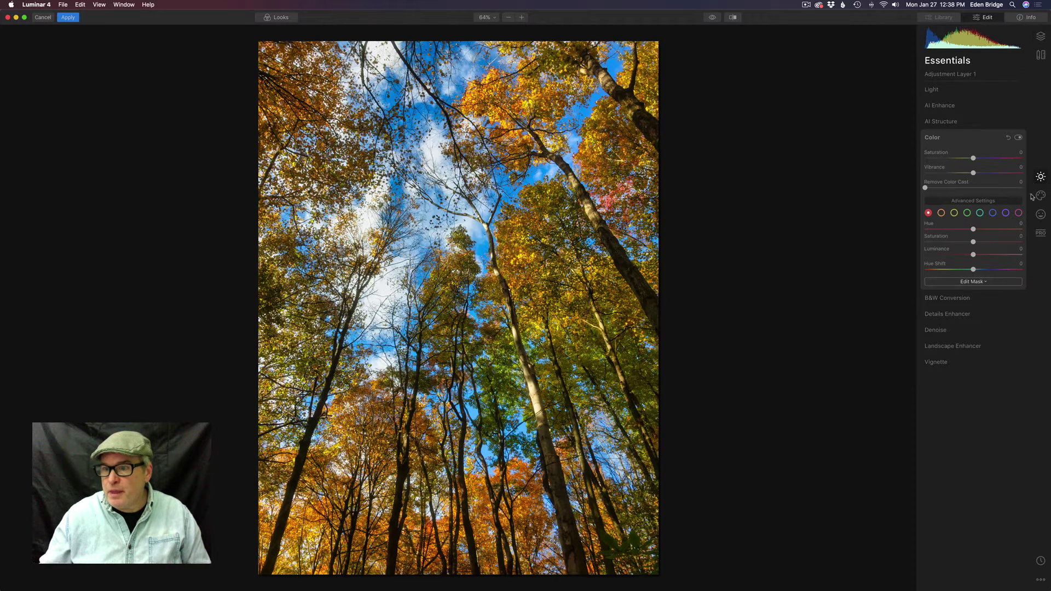
left_click(965, 316)
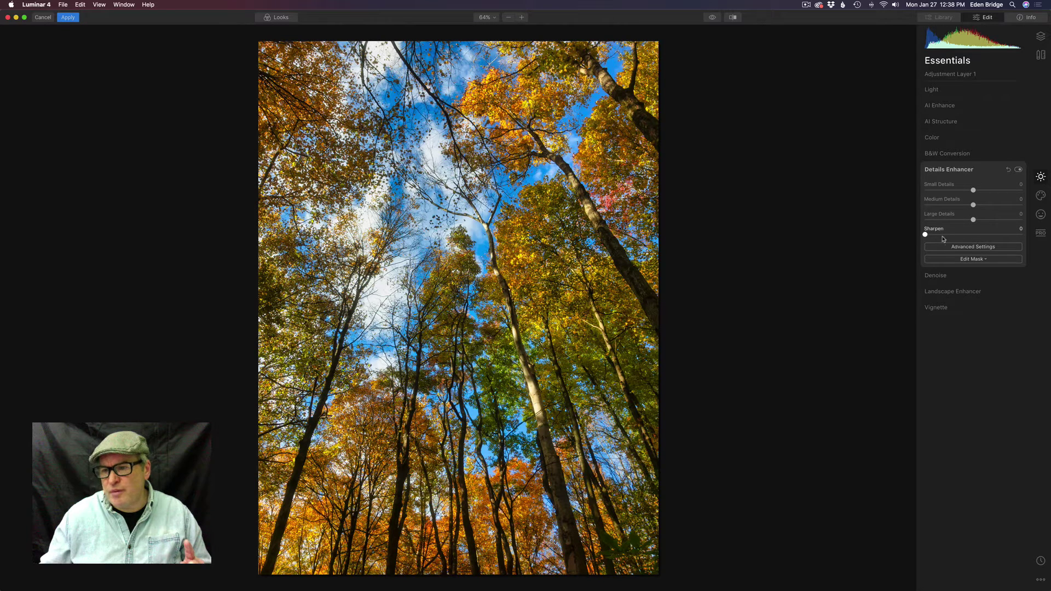
left_click(967, 245)
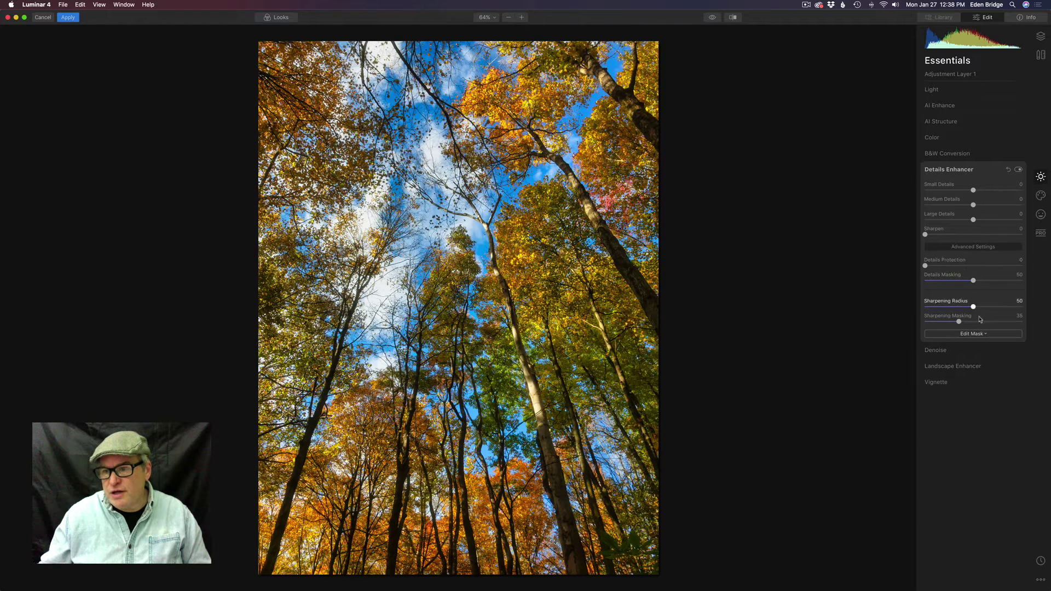
left_click(972, 247)
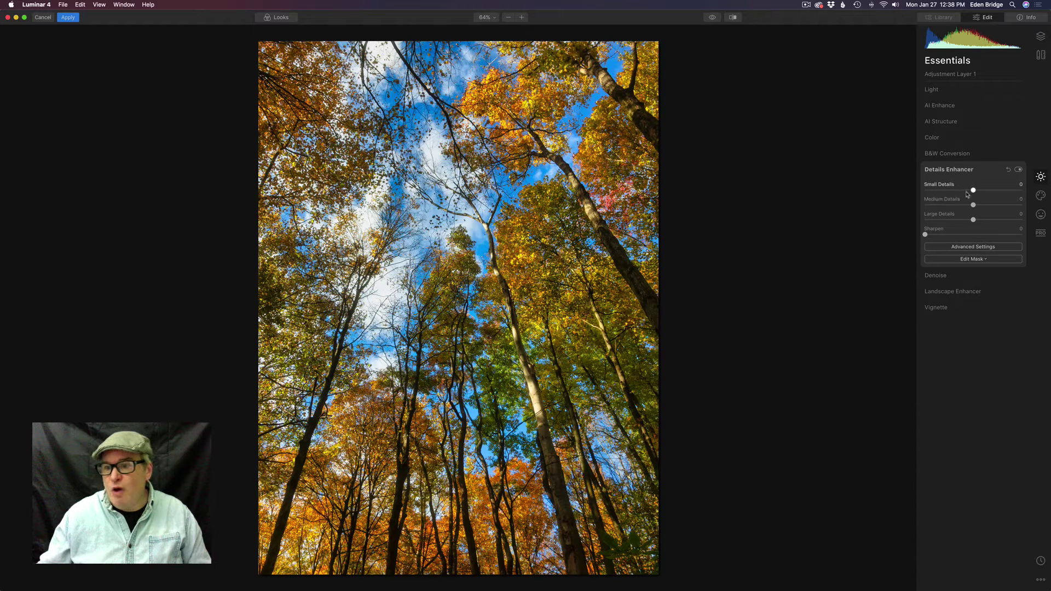
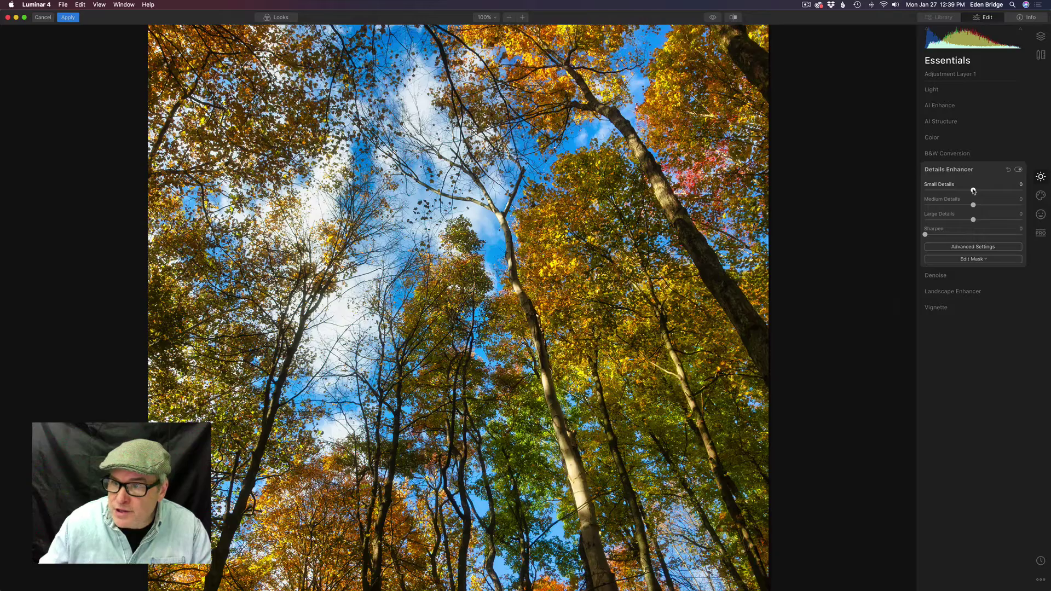
- Set Details Enhancer's Small Details to 34 and Medium Details to 13
mouse_move(973, 190)
left_mouse_down()
mouse_move(1026, 195)
mouse_move(932, 191)
mouse_move(974, 195)
left_mouse_up()
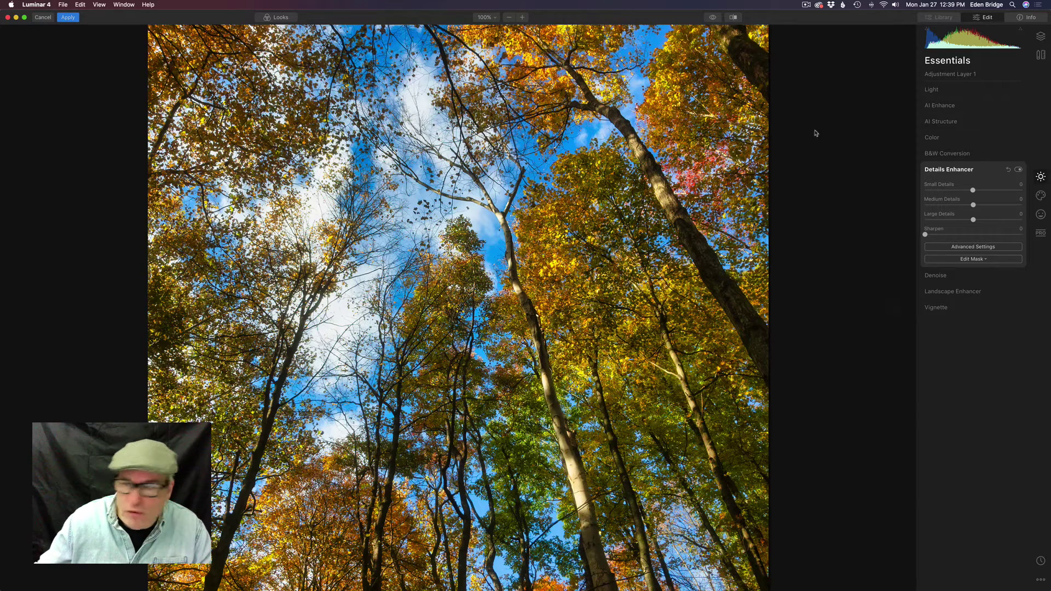
left_click_drag(973, 190, 991, 196)
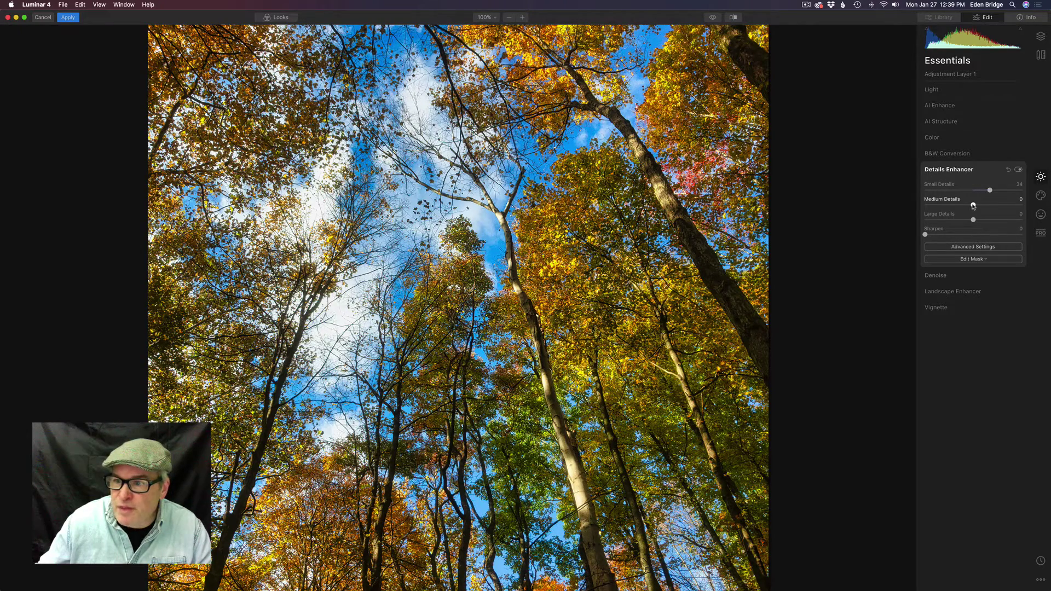
mouse_move(974, 205)
left_mouse_down()
mouse_move(1035, 215)
mouse_move(944, 210)
mouse_move(1050, 222)
mouse_move(924, 211)
mouse_move(982, 222)
left_mouse_up()
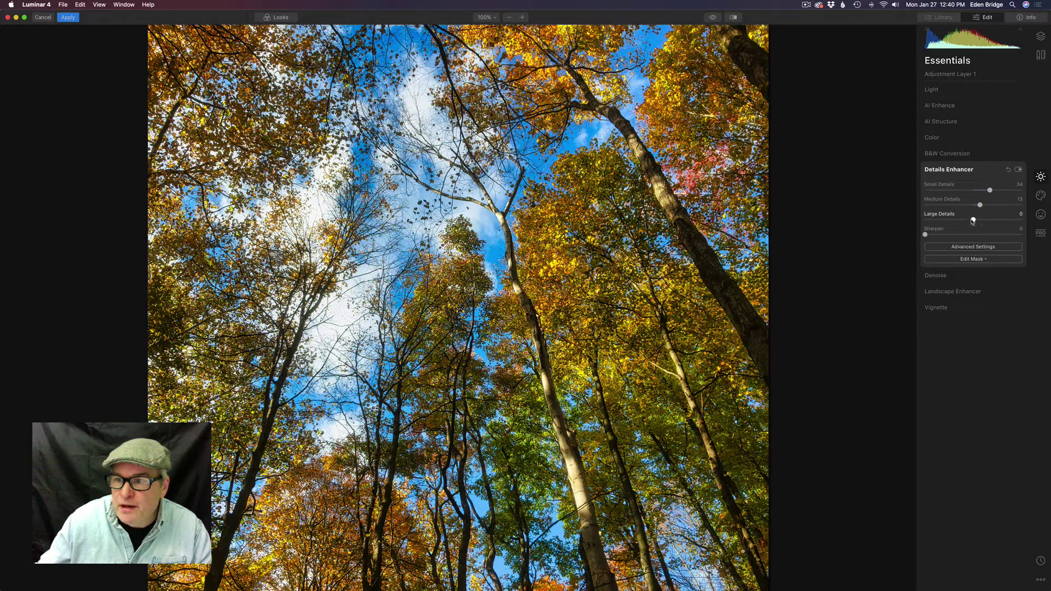
- Try Large Details at 100 and -100, set it to 11, and compare Details Enhancer off and on
left_click_drag(973, 220, 1050, 232)
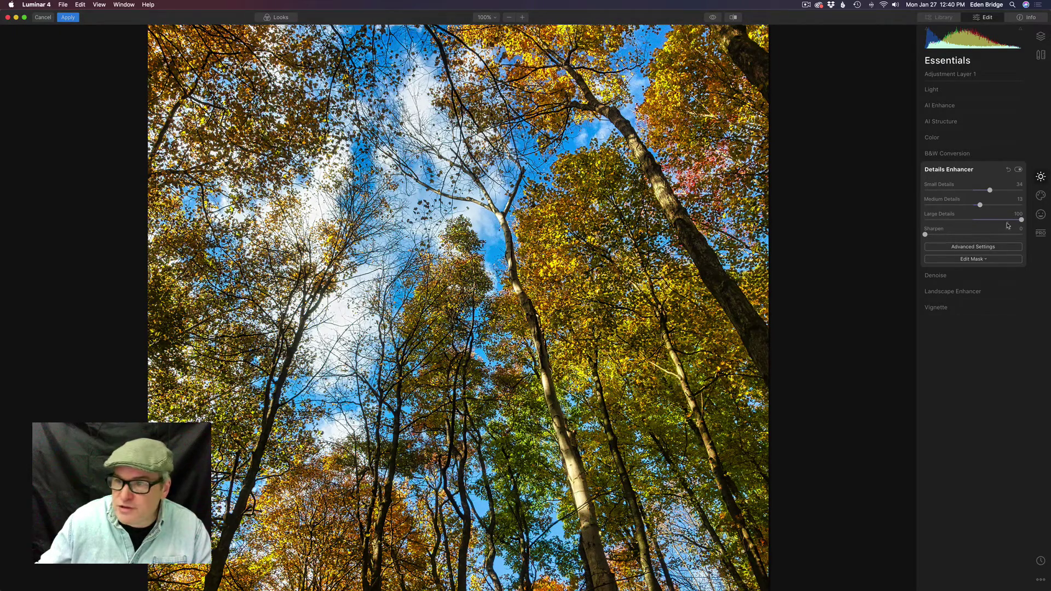
left_click_drag(1007, 224, 897, 222)
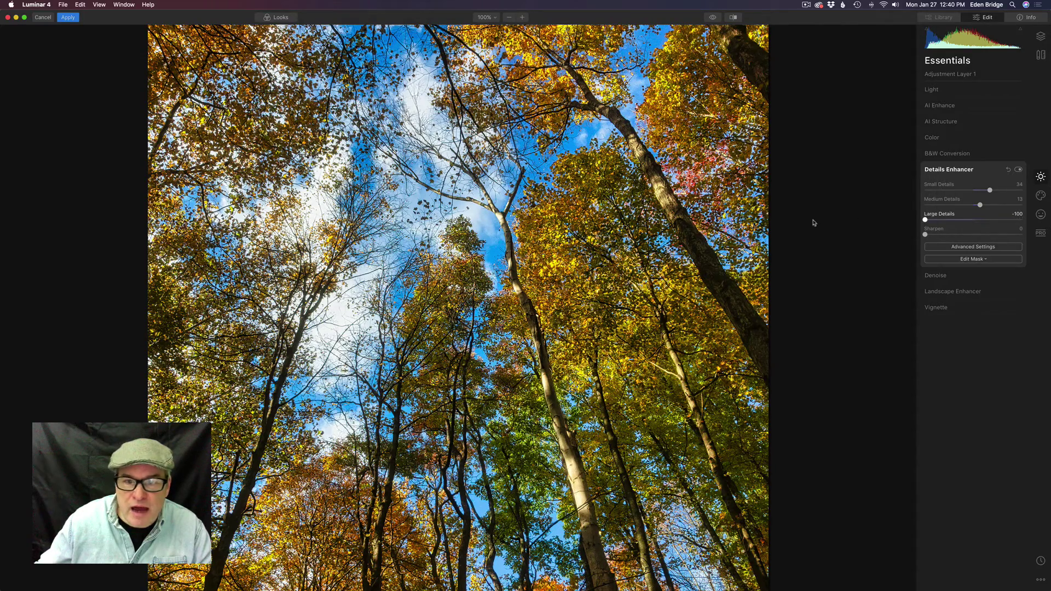
left_click_drag(923, 225, 979, 228)
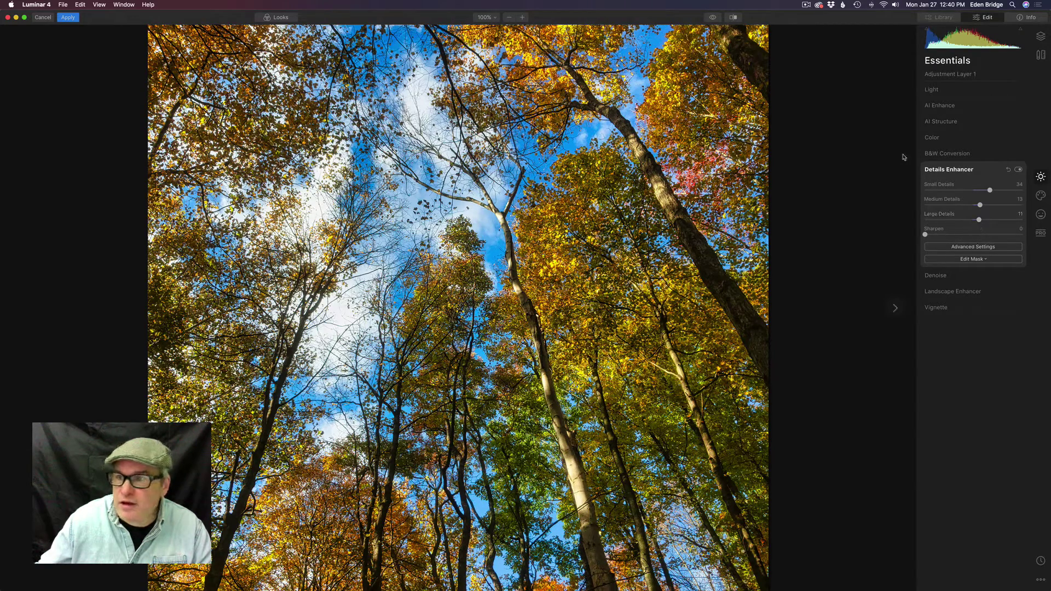
left_click(1020, 170)
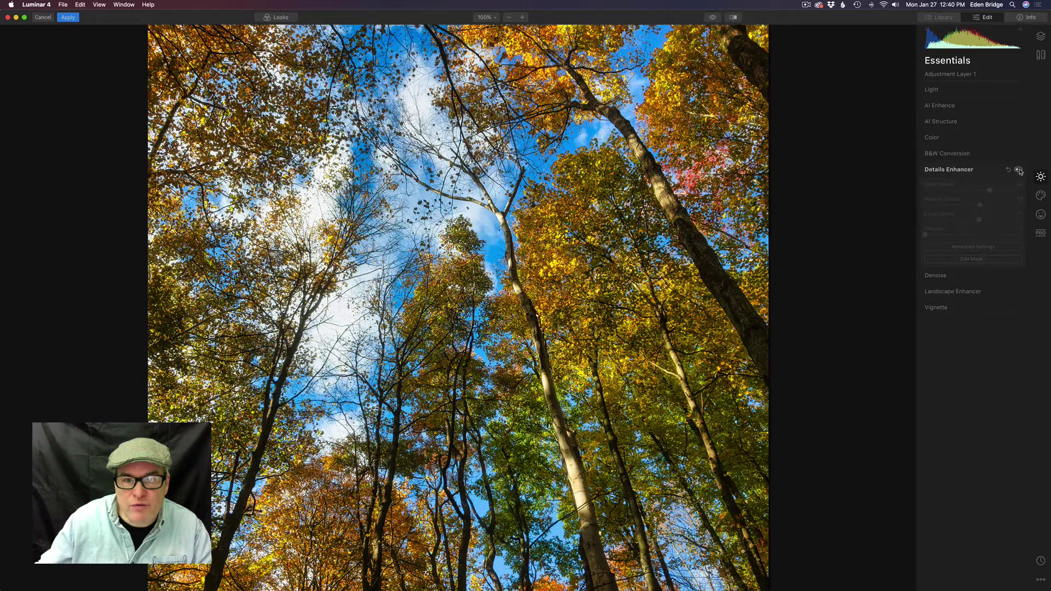
left_click(1019, 171)
left_click(1019, 170)
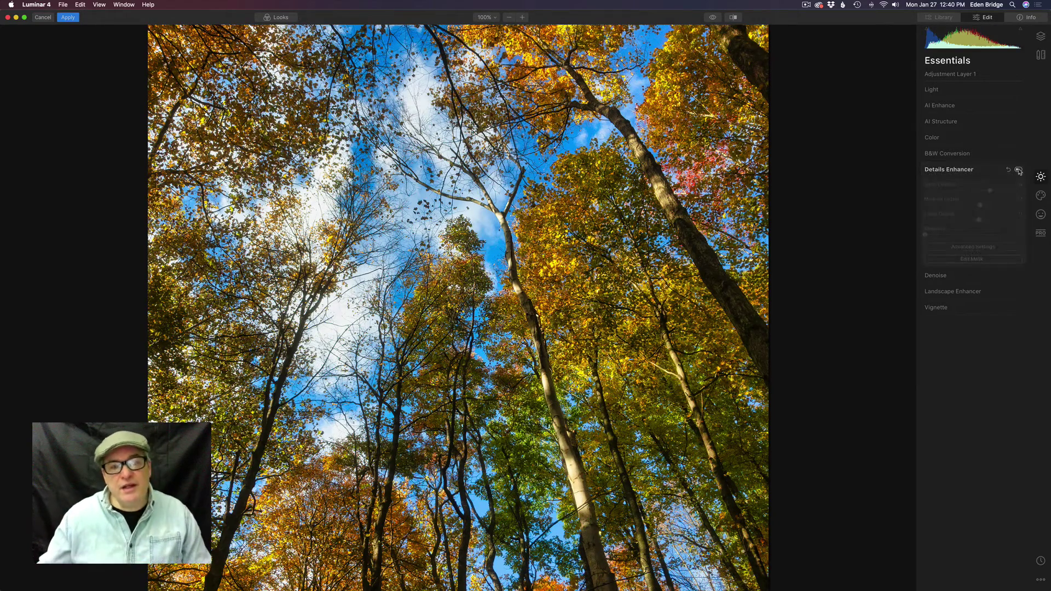
left_click(1019, 170)
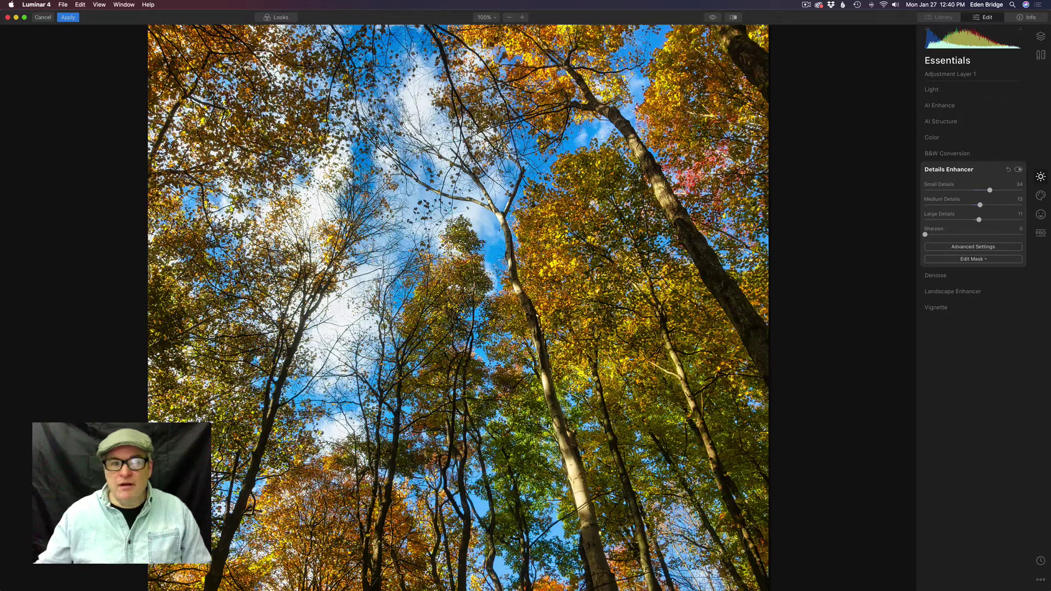
key("super+0")
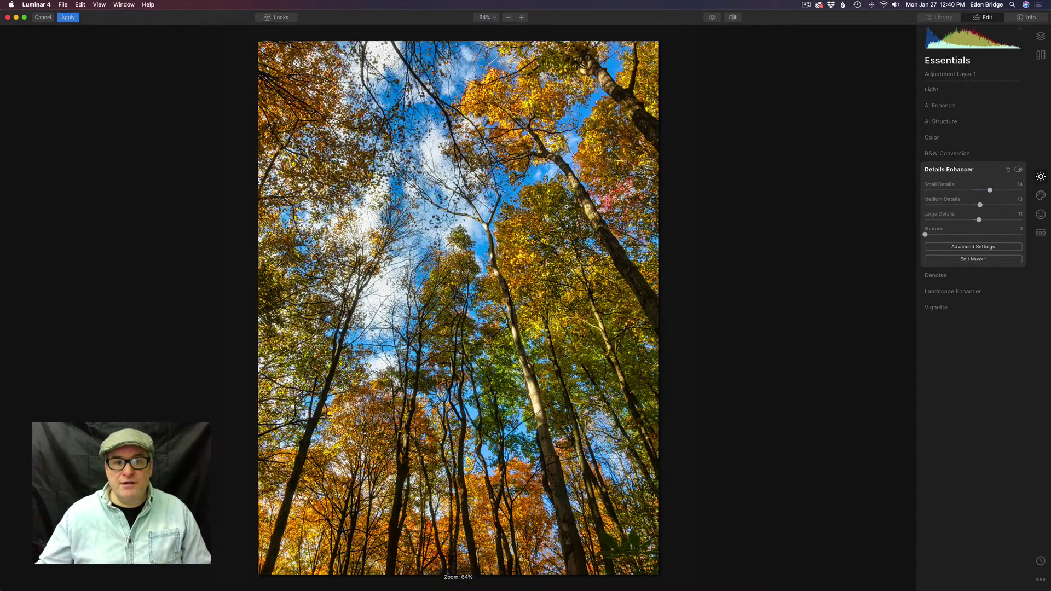
- Rename the new adjustment layer above Color as Detail
left_click(1042, 36)
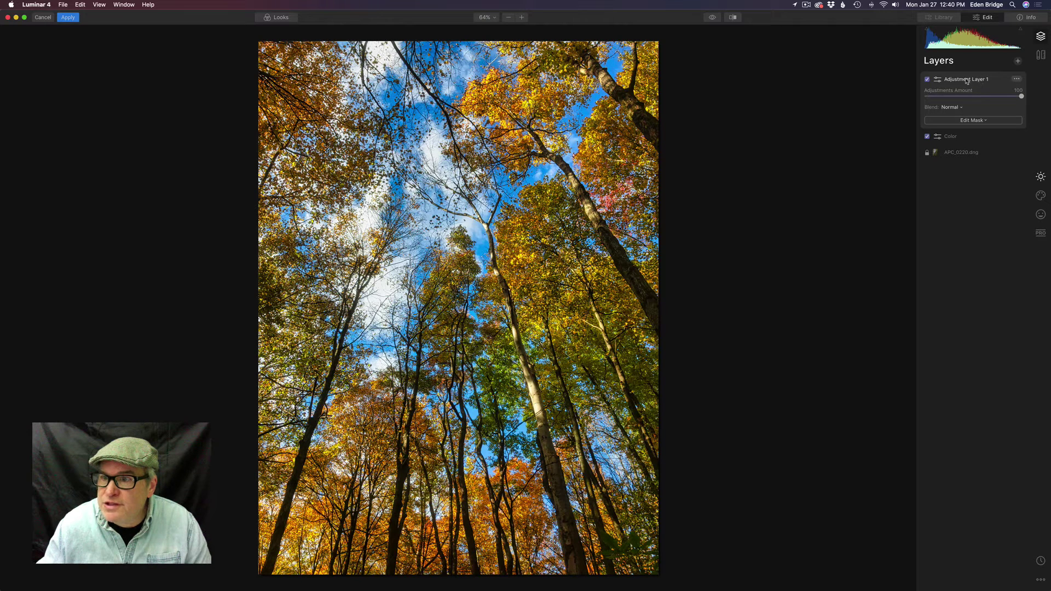
left_click(1016, 80)
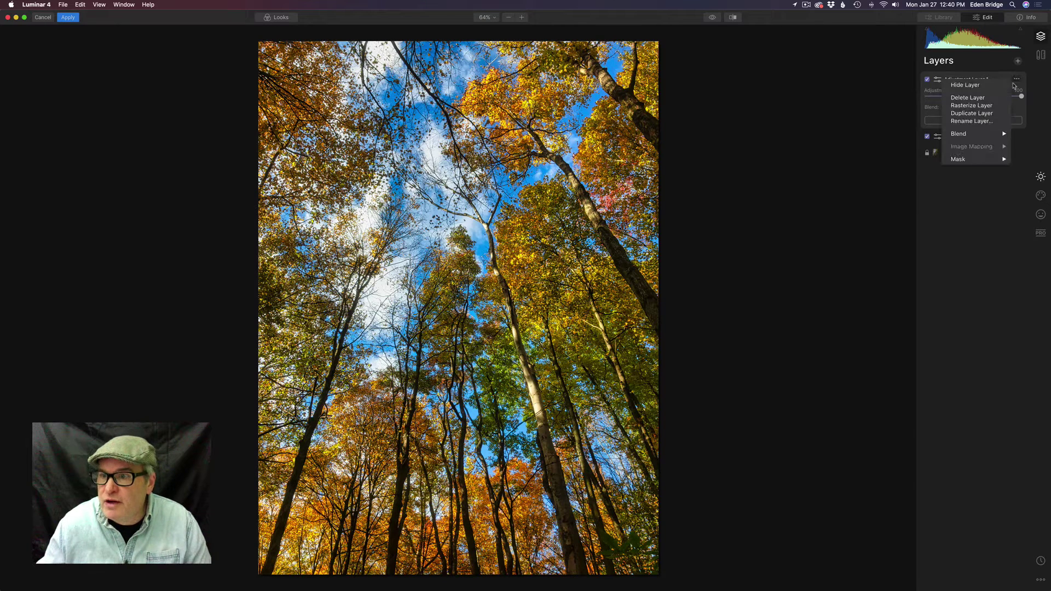
left_click(979, 121)
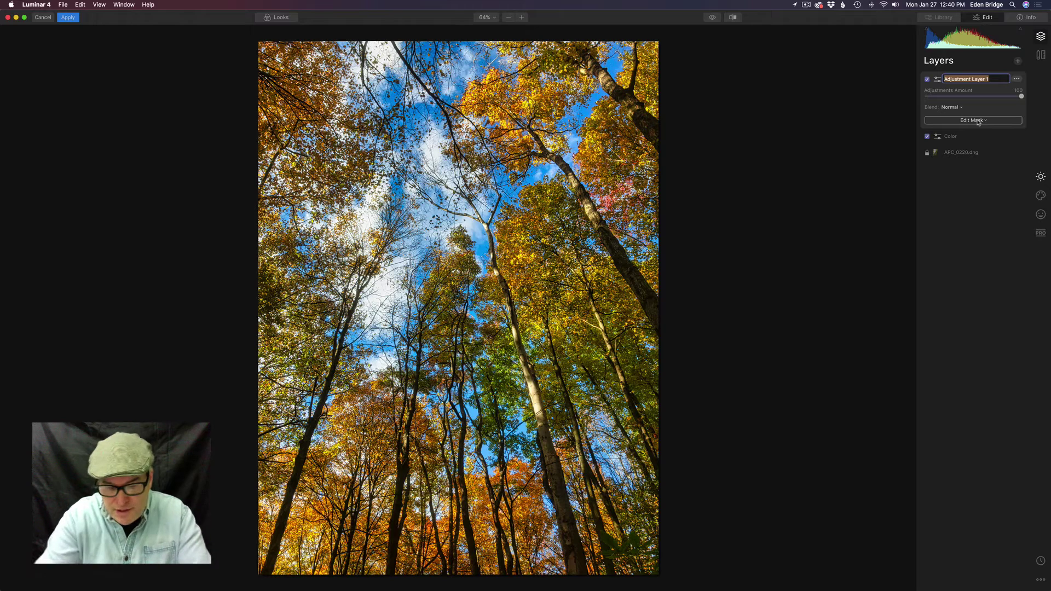
type("Detail")
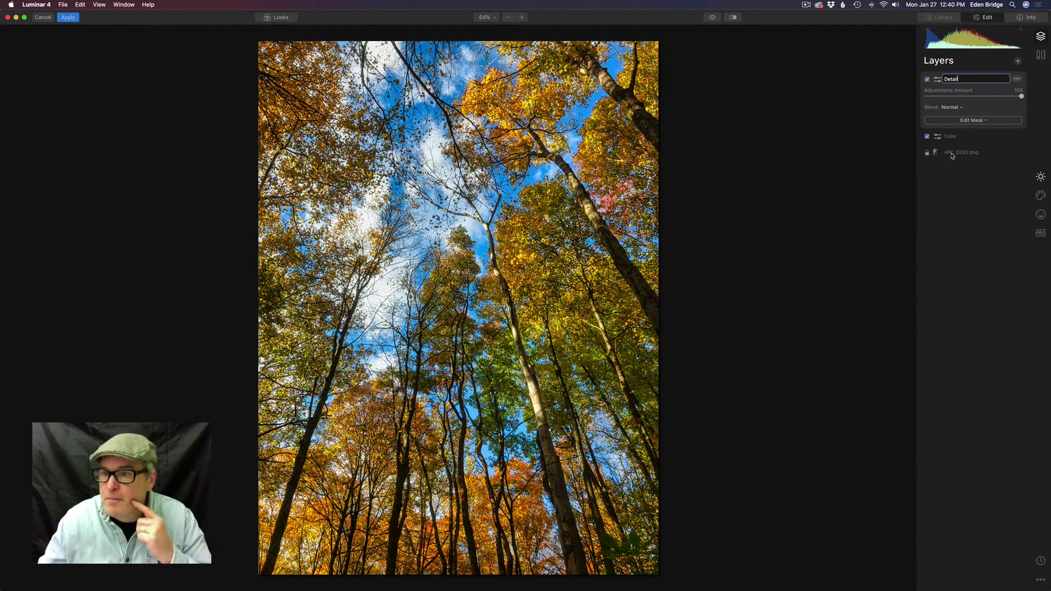
key("Return")
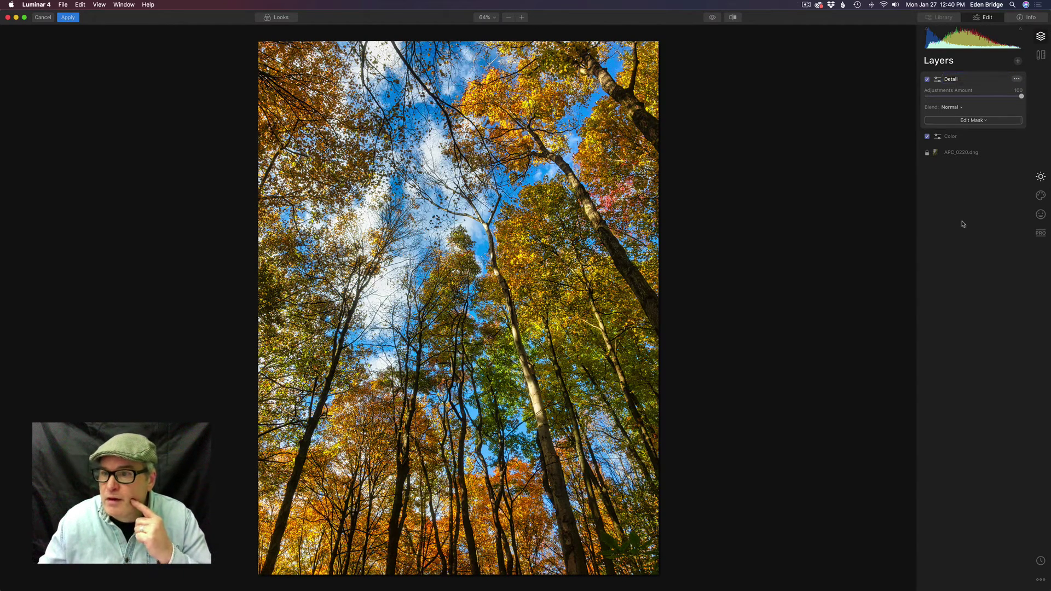
- Set the Detail layer's Adjustments Amount to 76, comparing the layer off and on before and after the change
left_click(928, 79)
left_click(928, 79)
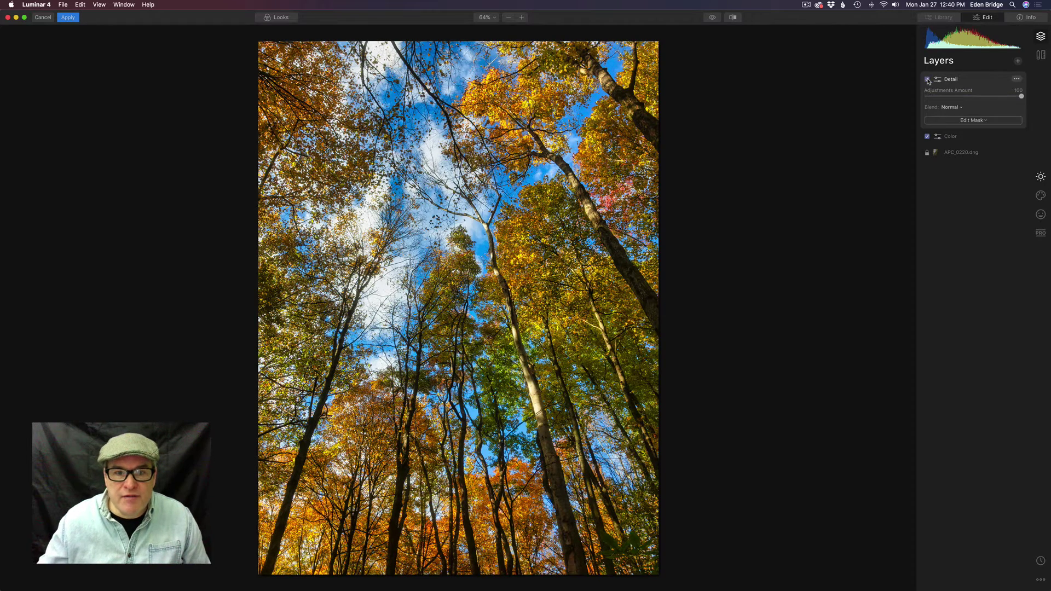
left_click(927, 80)
left_click(928, 79)
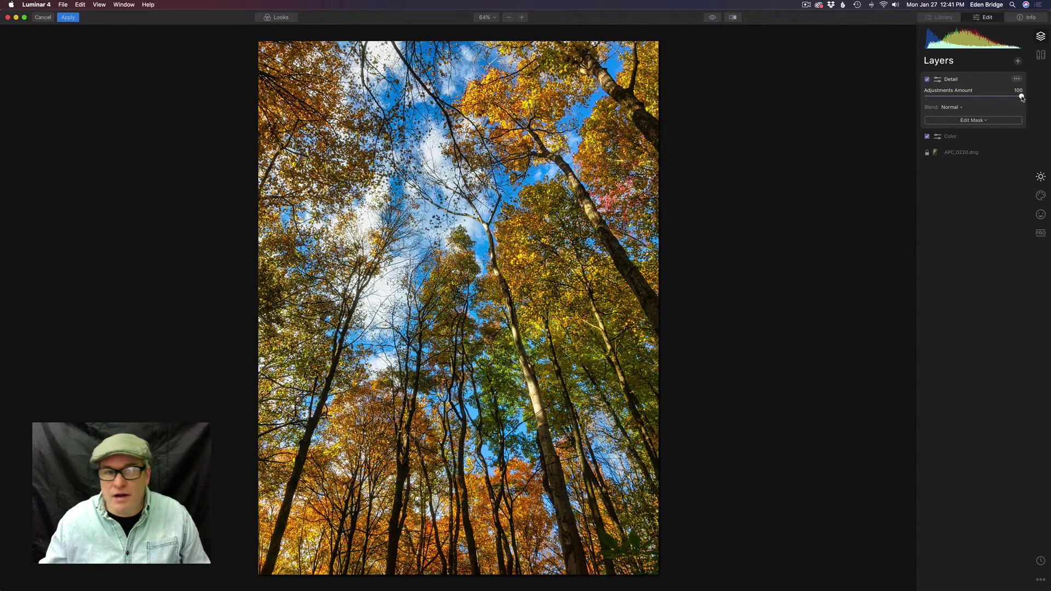
left_click_drag(1022, 97, 999, 96)
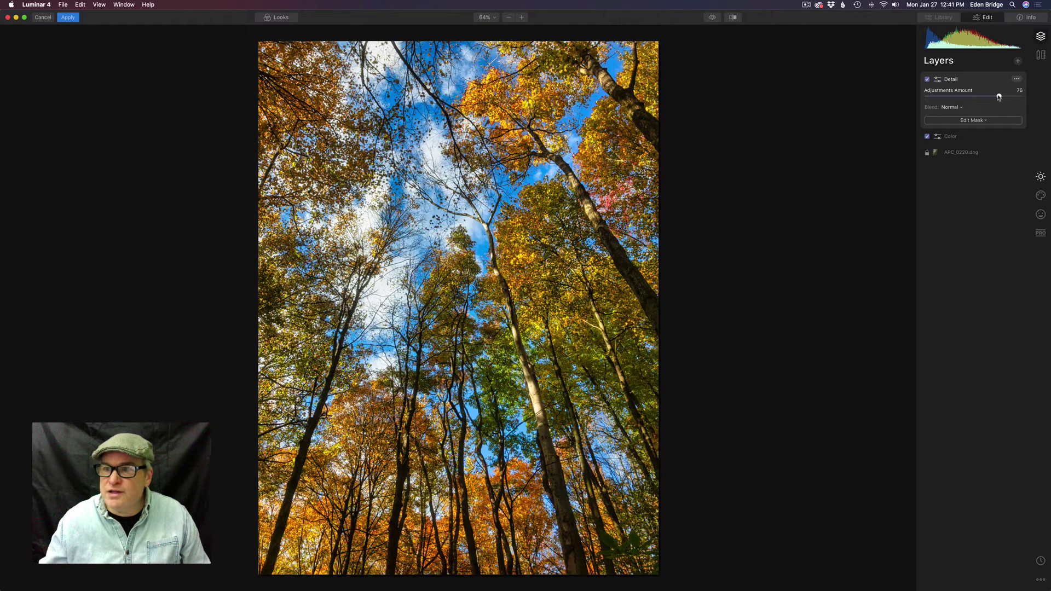
left_click(928, 79)
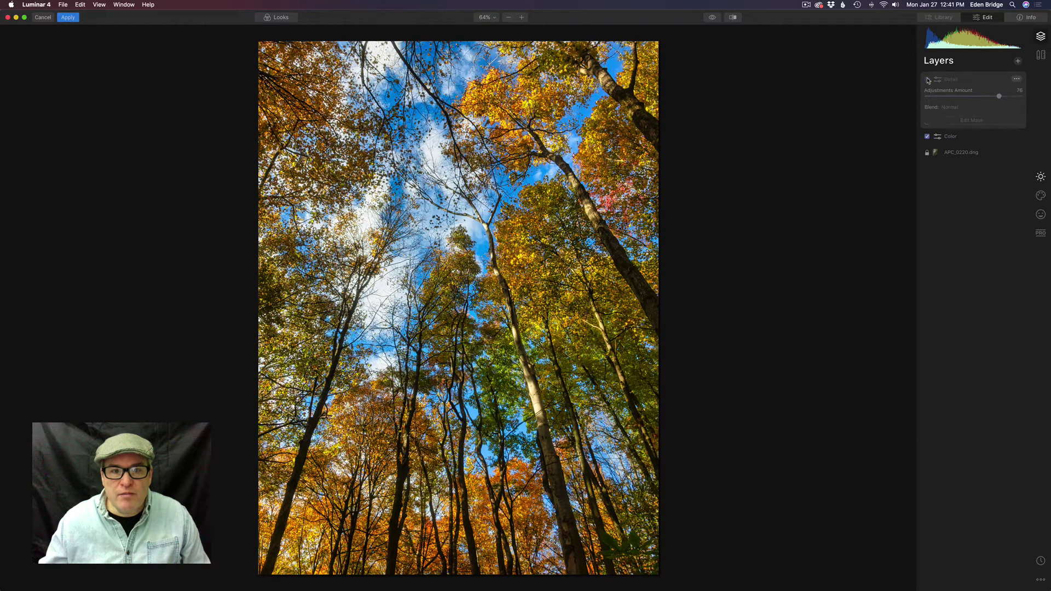
left_click(928, 79)
left_click(928, 79)
left_click(928, 79)
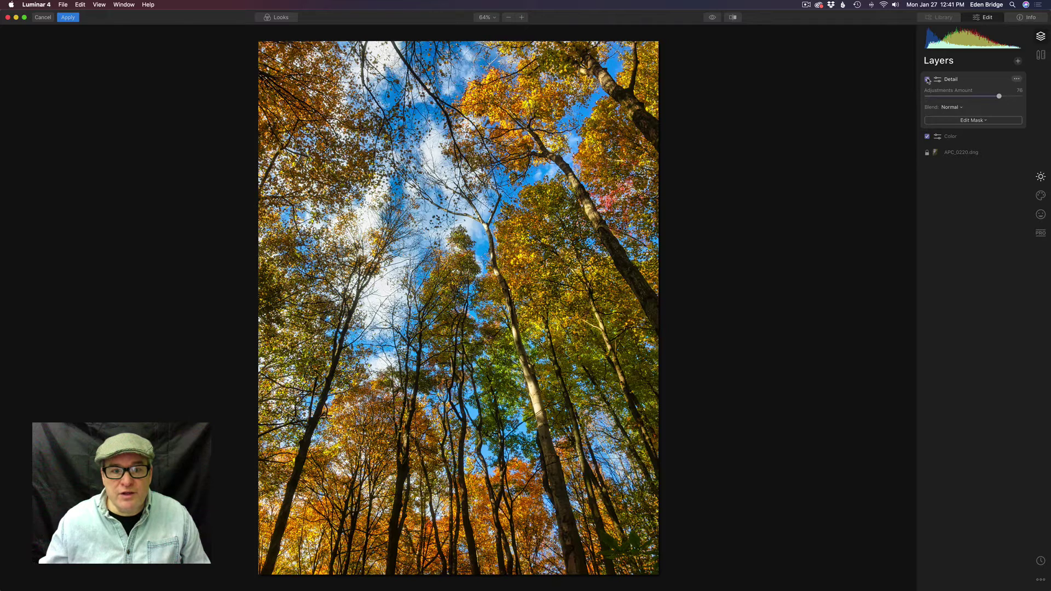
left_click(928, 79)
left_click(928, 79)
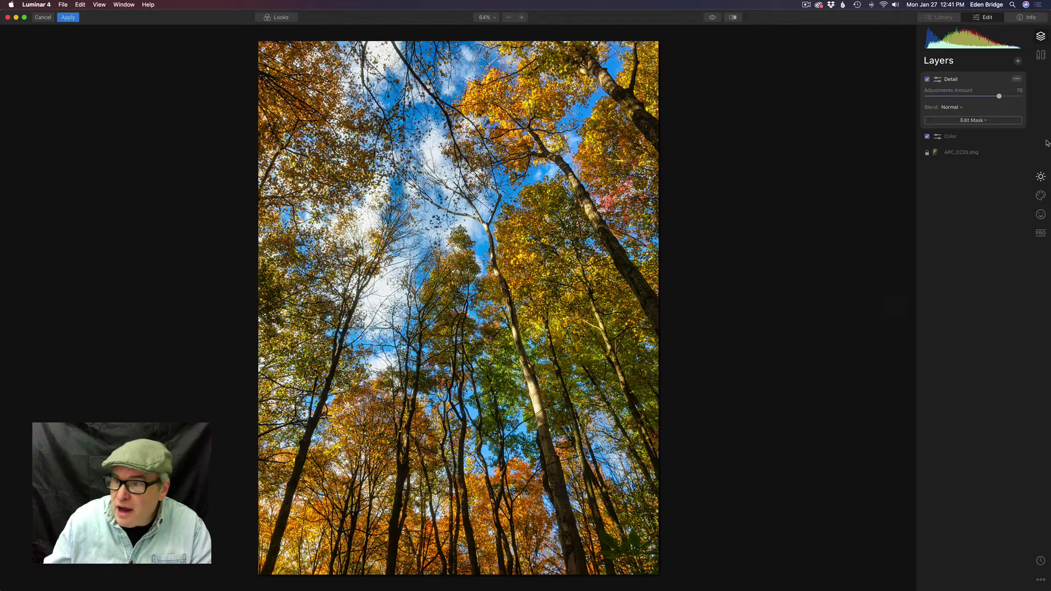
- Hide the Detail layer and set the Color layer's Adjustments Amount to 77
left_click(967, 137)
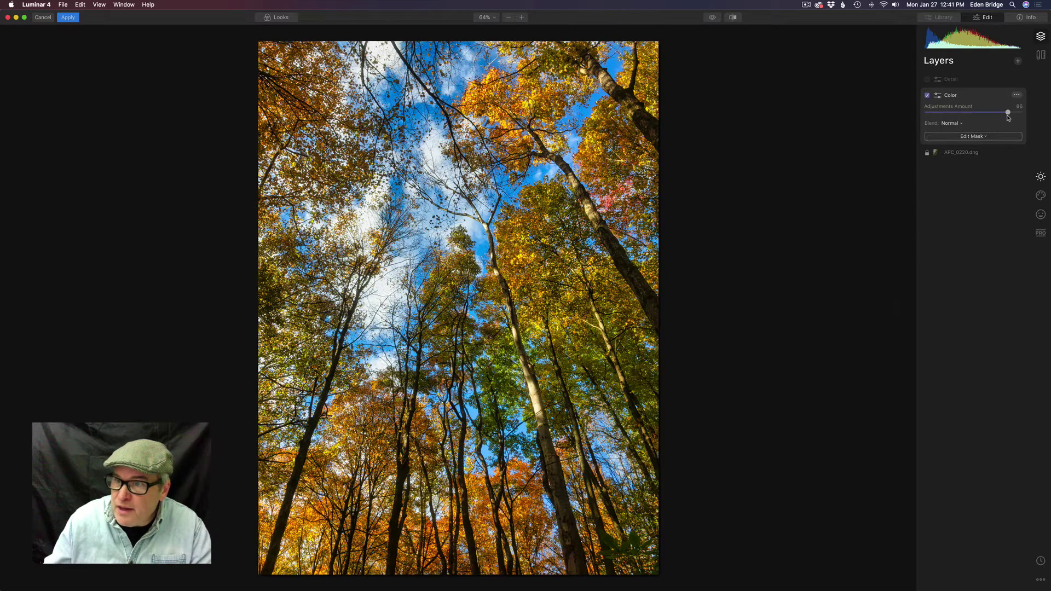
left_click_drag(1008, 113, 1000, 113)
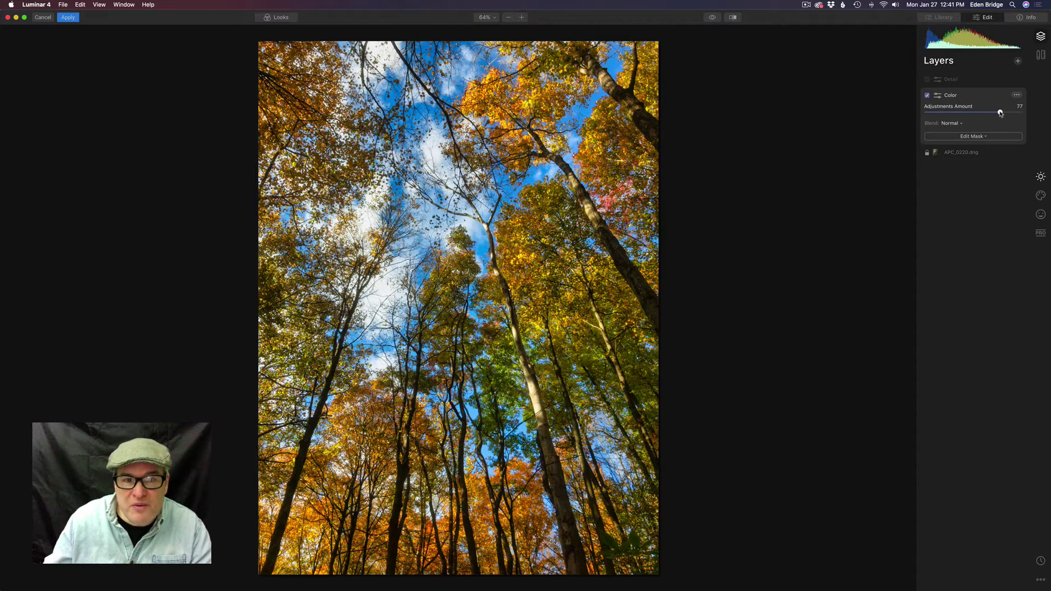
- Compare the photo with the Color layer off and on, leave it on, and show the Detail layer again
left_click(927, 95)
left_click(928, 96)
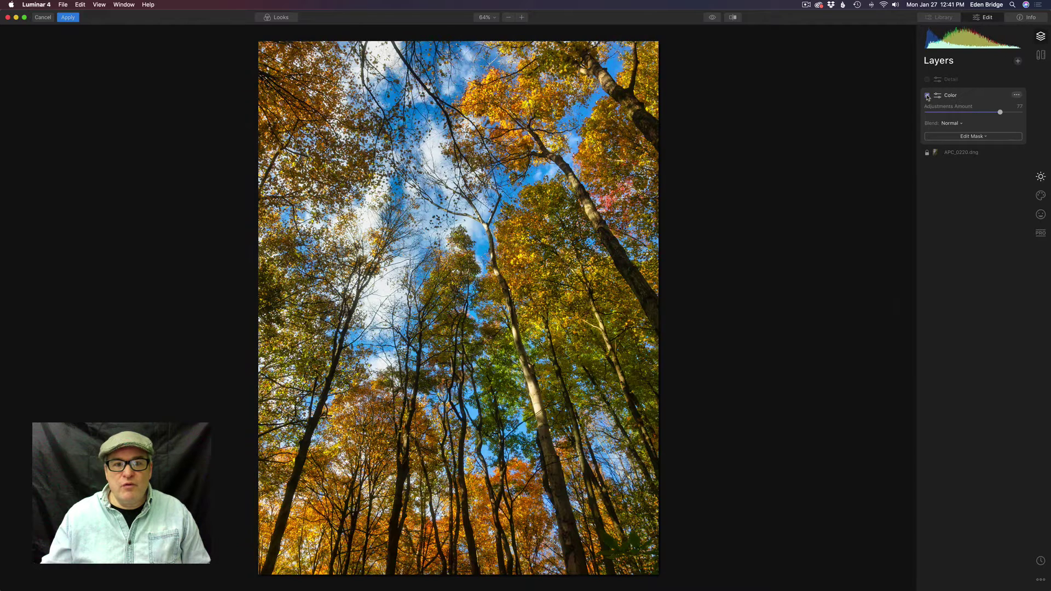
left_click(927, 96)
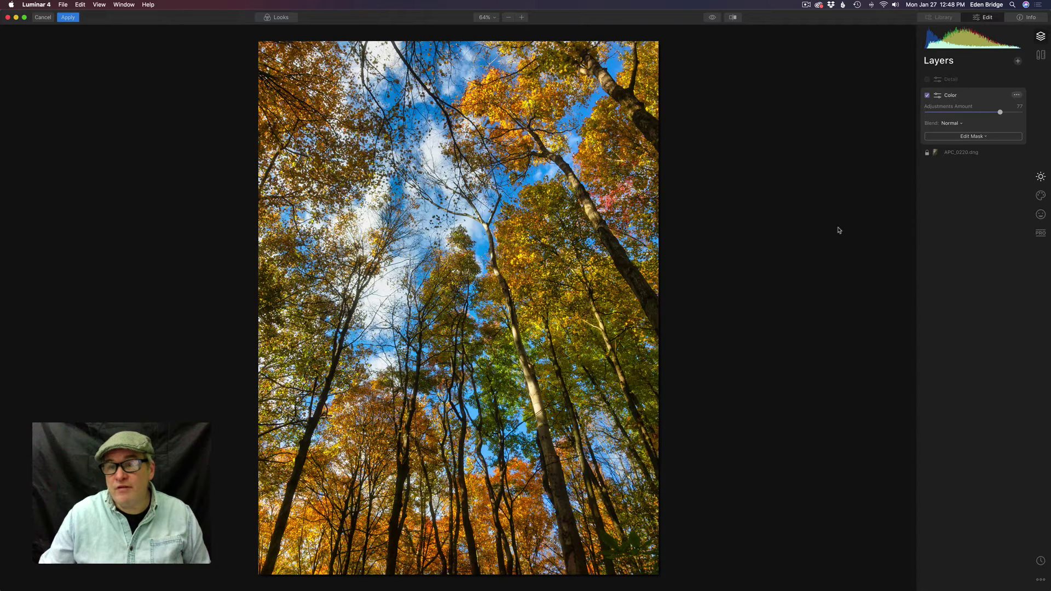
left_click(928, 81)
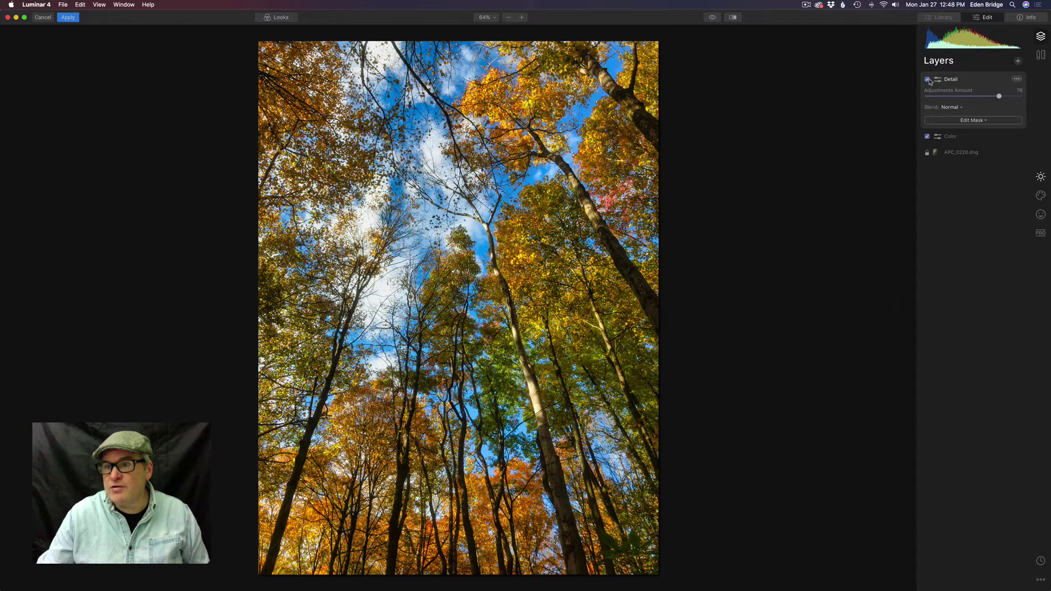
- Compare the original and edited photo with a sweeping before/after split, and with a full-image before preview
left_click(732, 17)
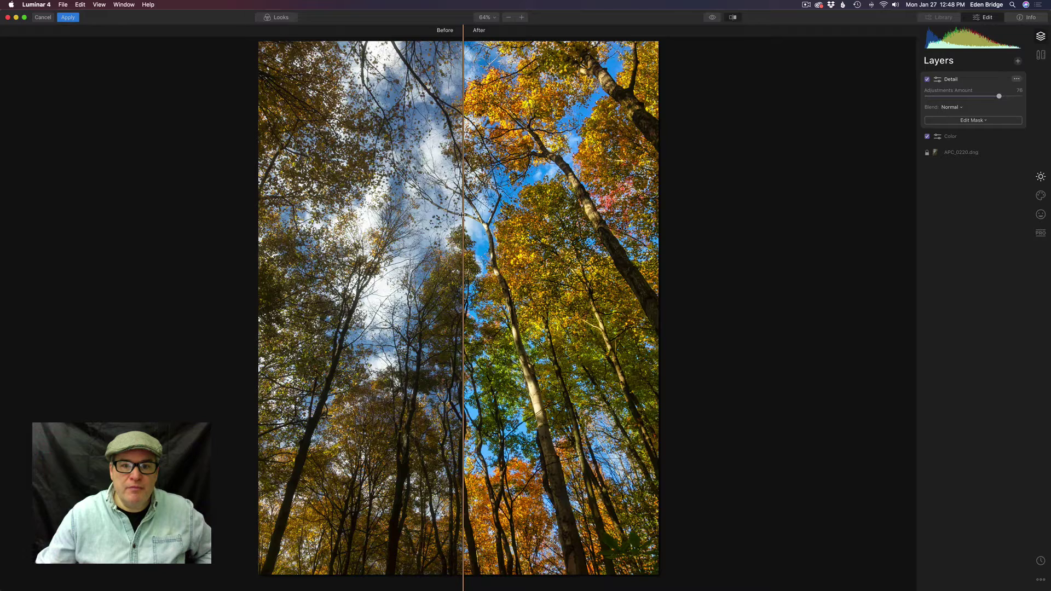
left_click_drag(464, 215, 639, 224)
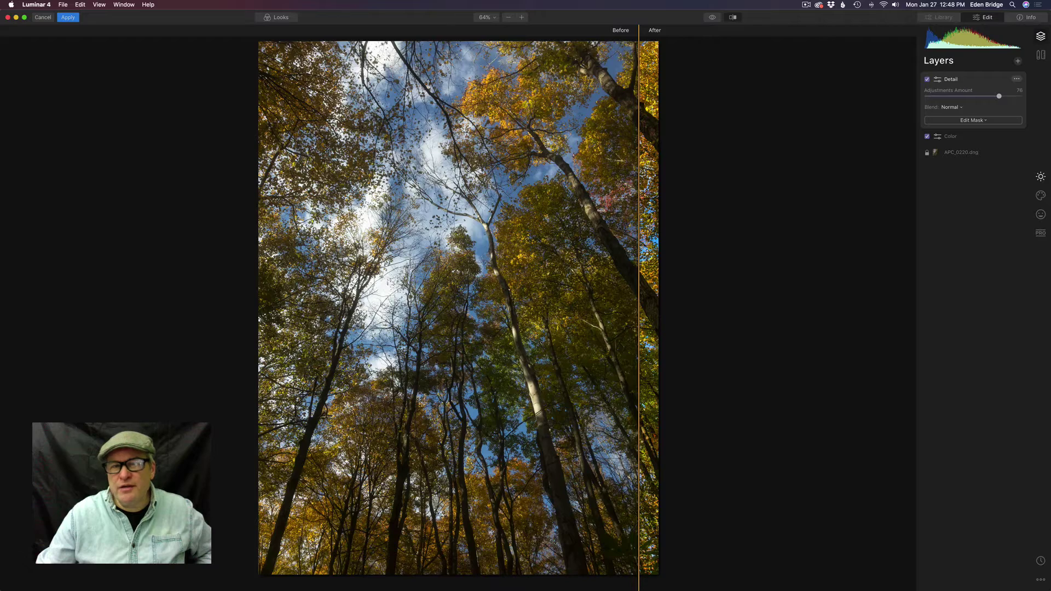
left_click_drag(639, 224, 278, 224)
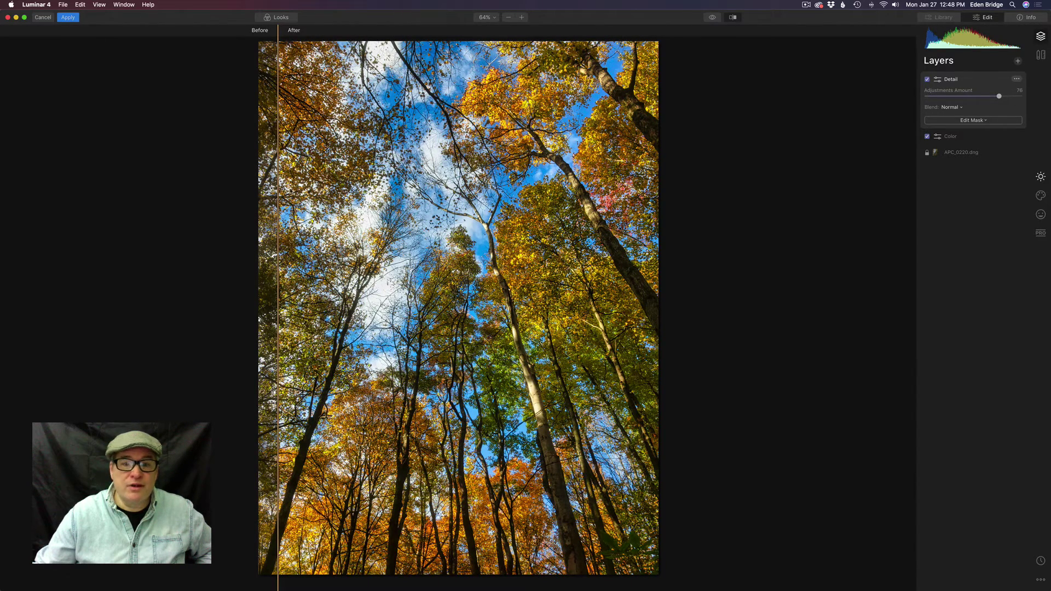
left_click(735, 18)
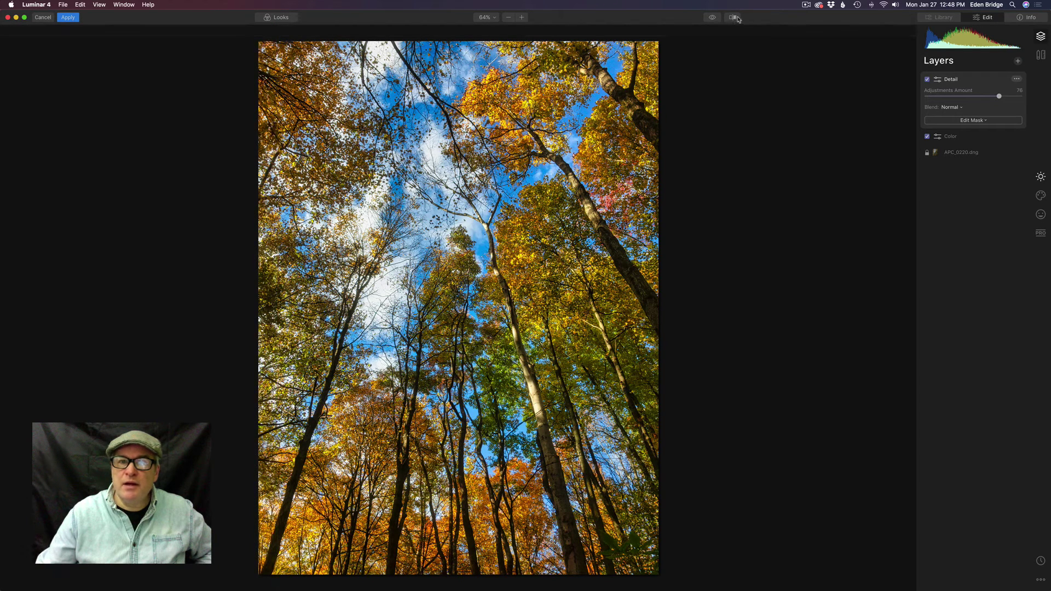
left_click(713, 18)
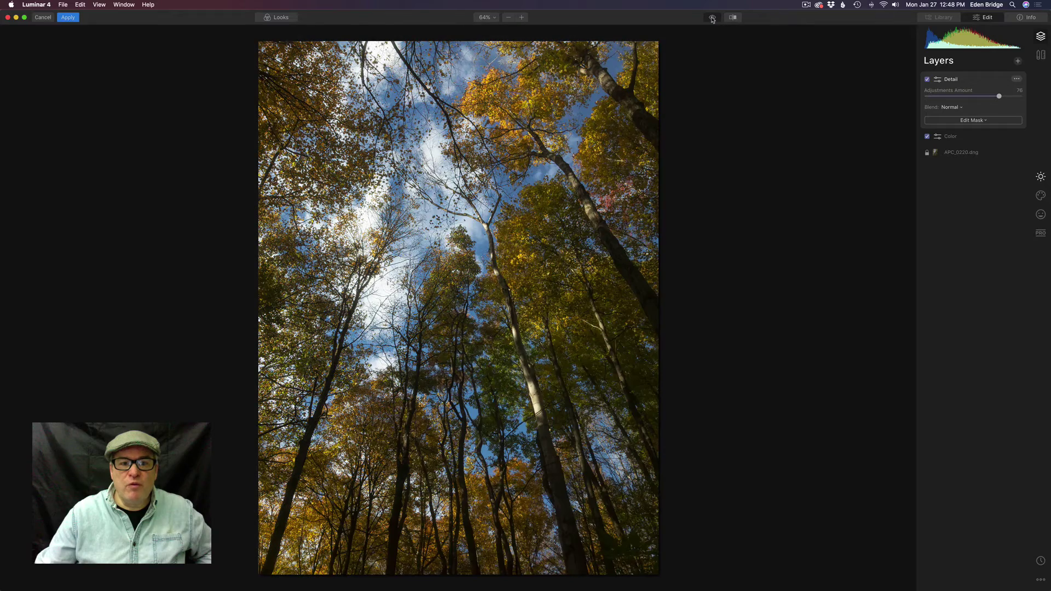
left_click(713, 18)
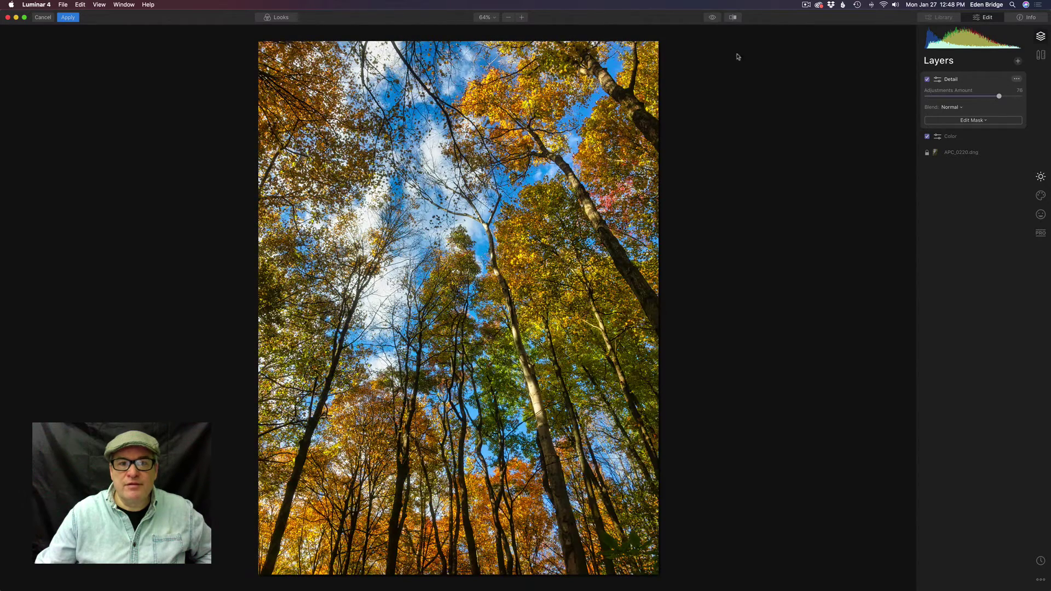